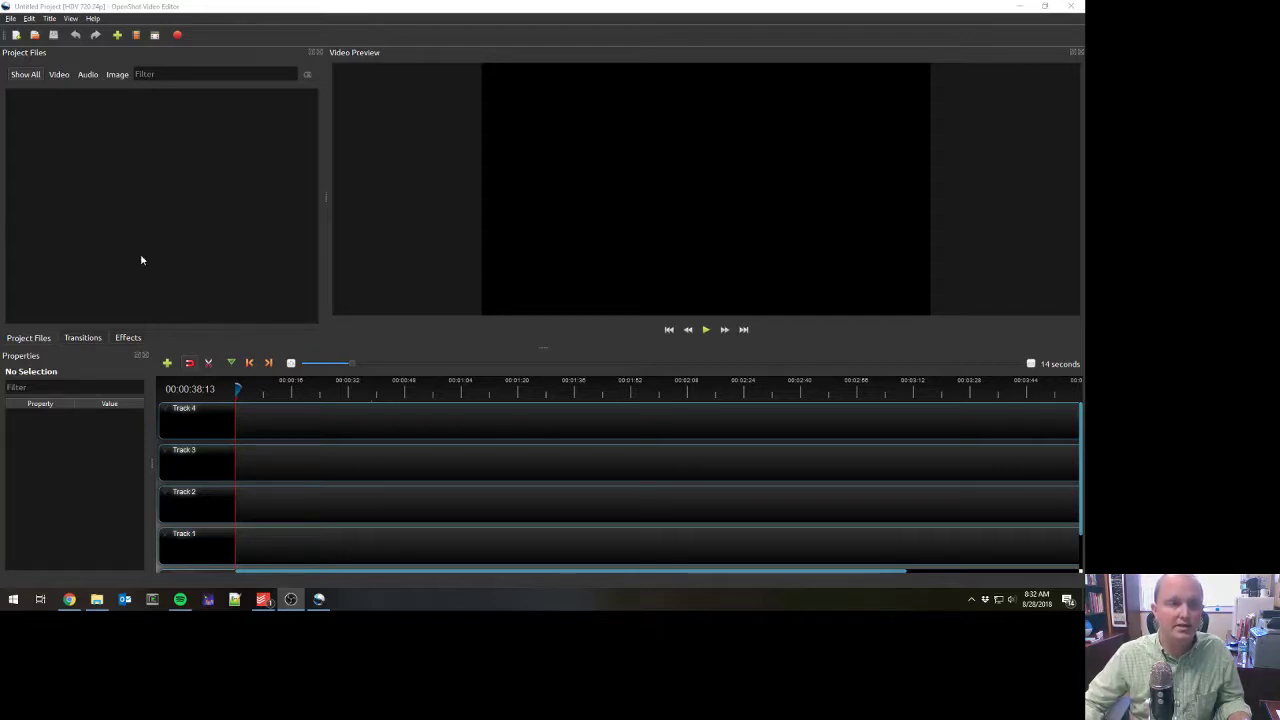
pyautogui.click(80, 338)
pyautogui.click(134, 338)
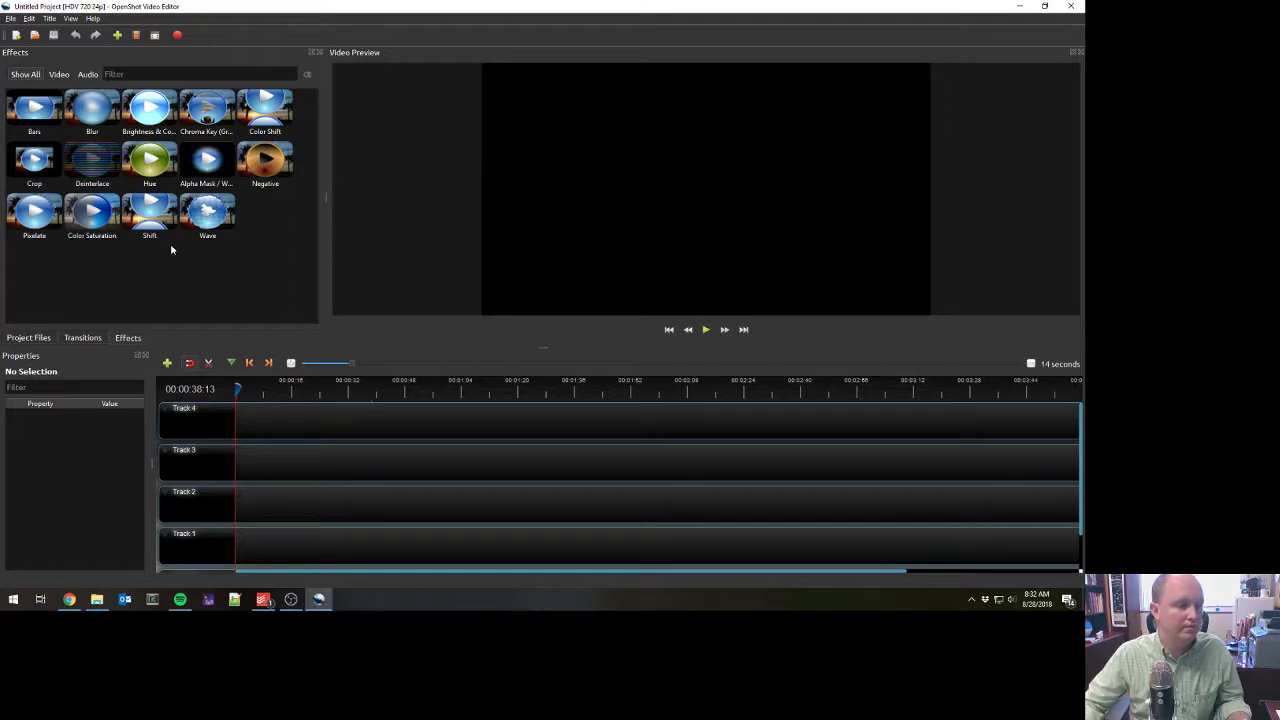
pyautogui.click(45, 339)
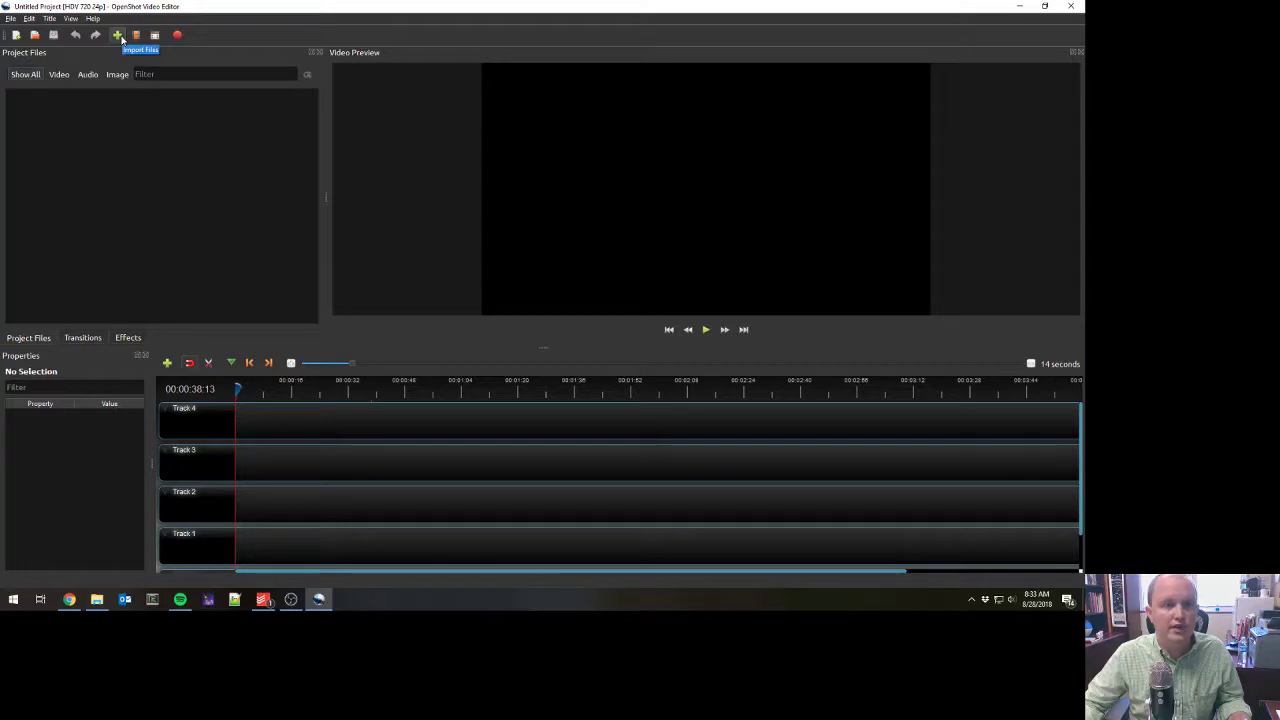
# Import the MVI_0005 video from the Desktop's Lightboard/Intro folder and place it at the start of Track 4
pyautogui.click(118, 36)
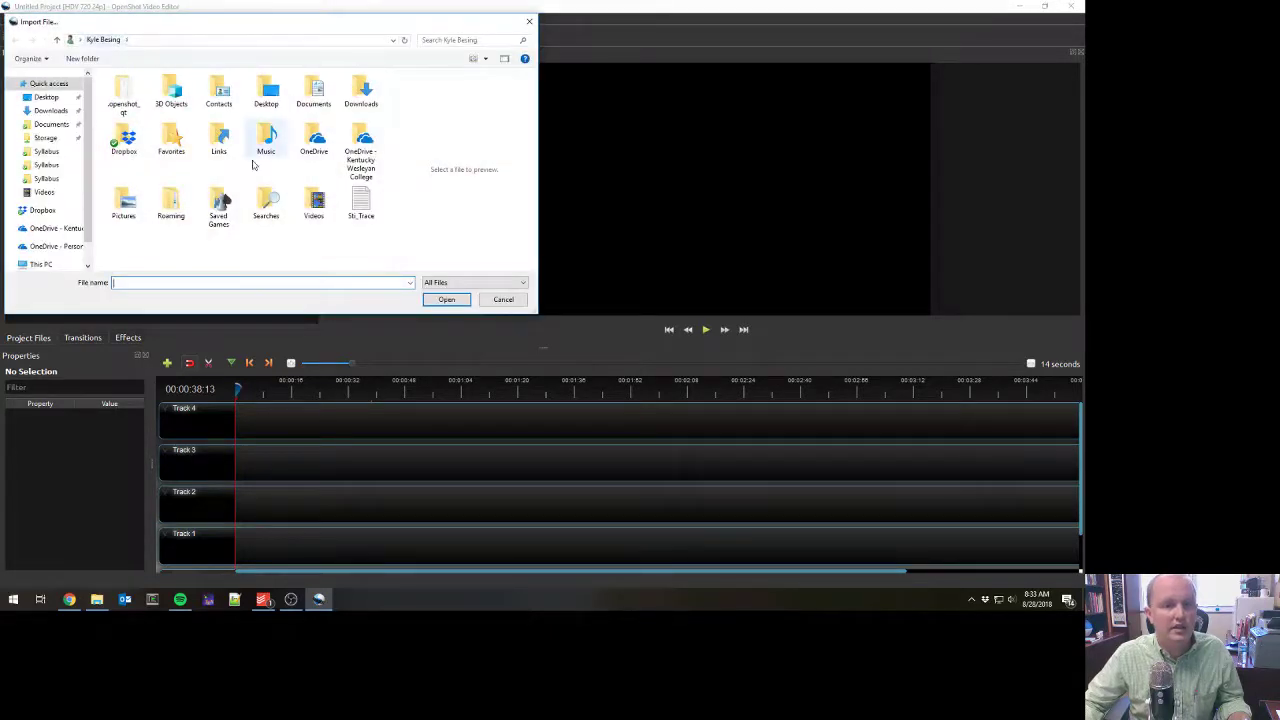
pyautogui.click(55, 98)
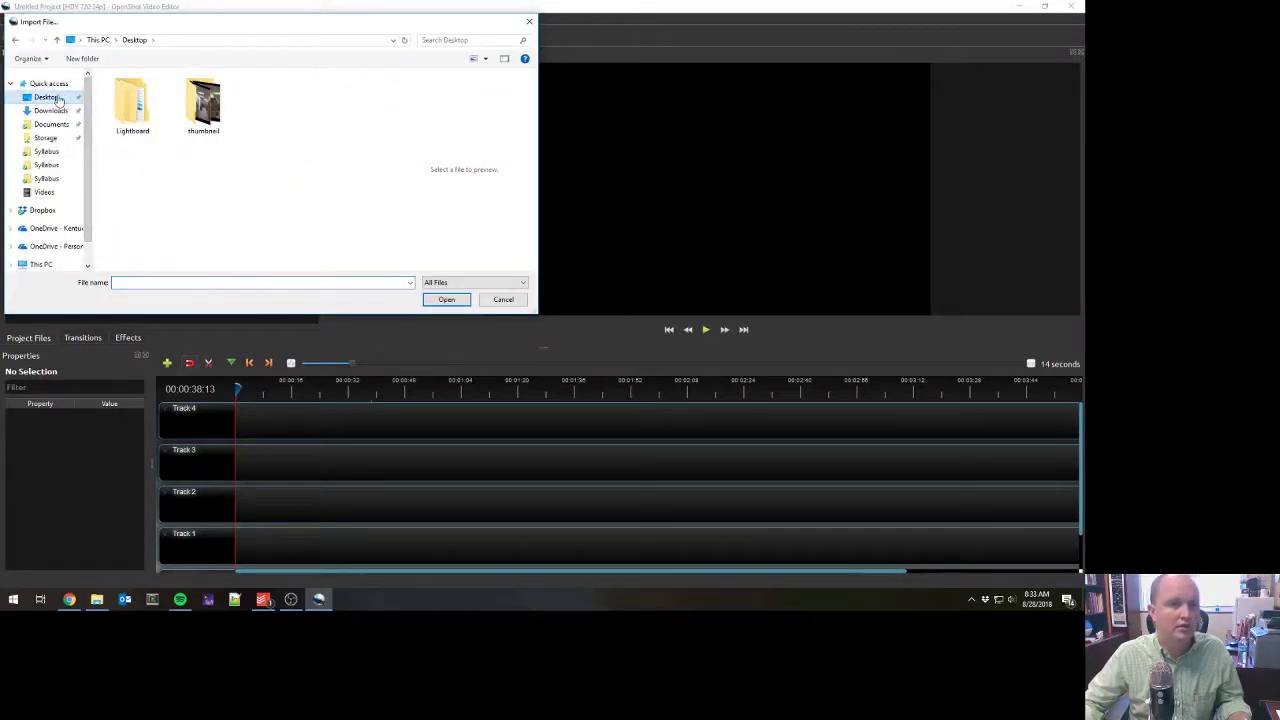
pyautogui.doubleClick(138, 116)
pyautogui.doubleClick(130, 97)
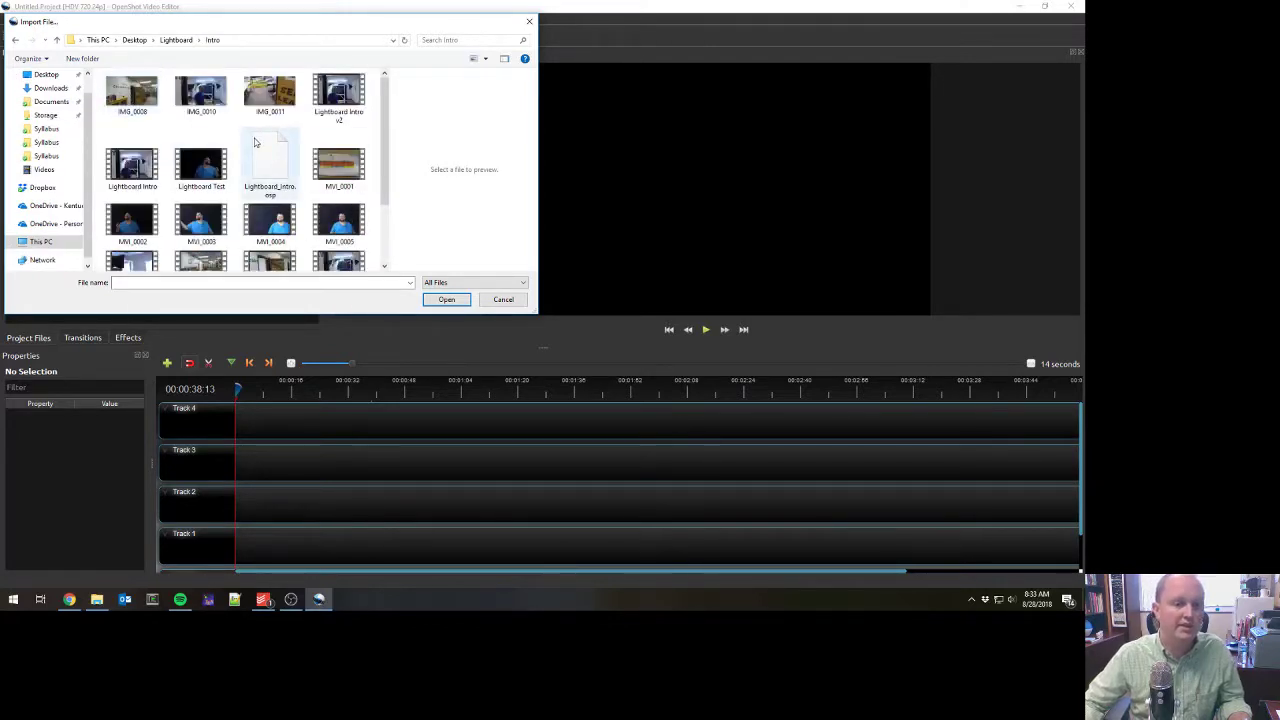
pyautogui.scroll(-2, 265, 160)
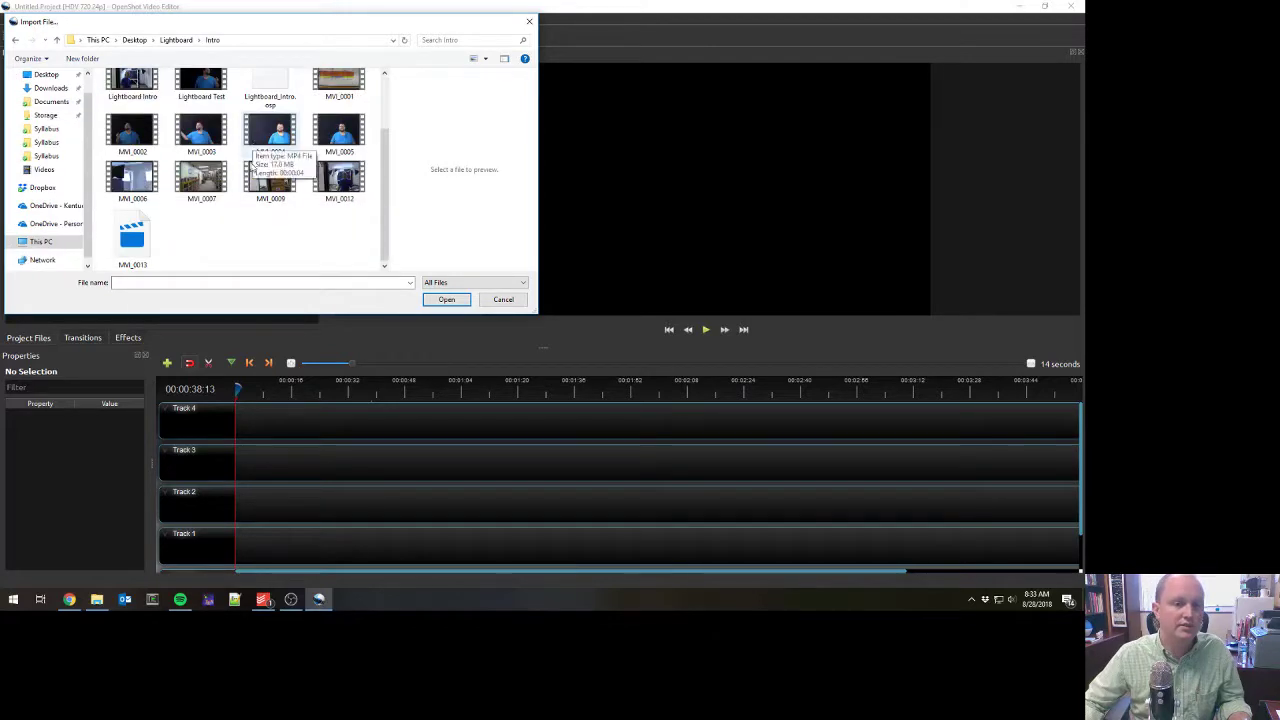
pyautogui.click(339, 130)
pyautogui.click(446, 299)
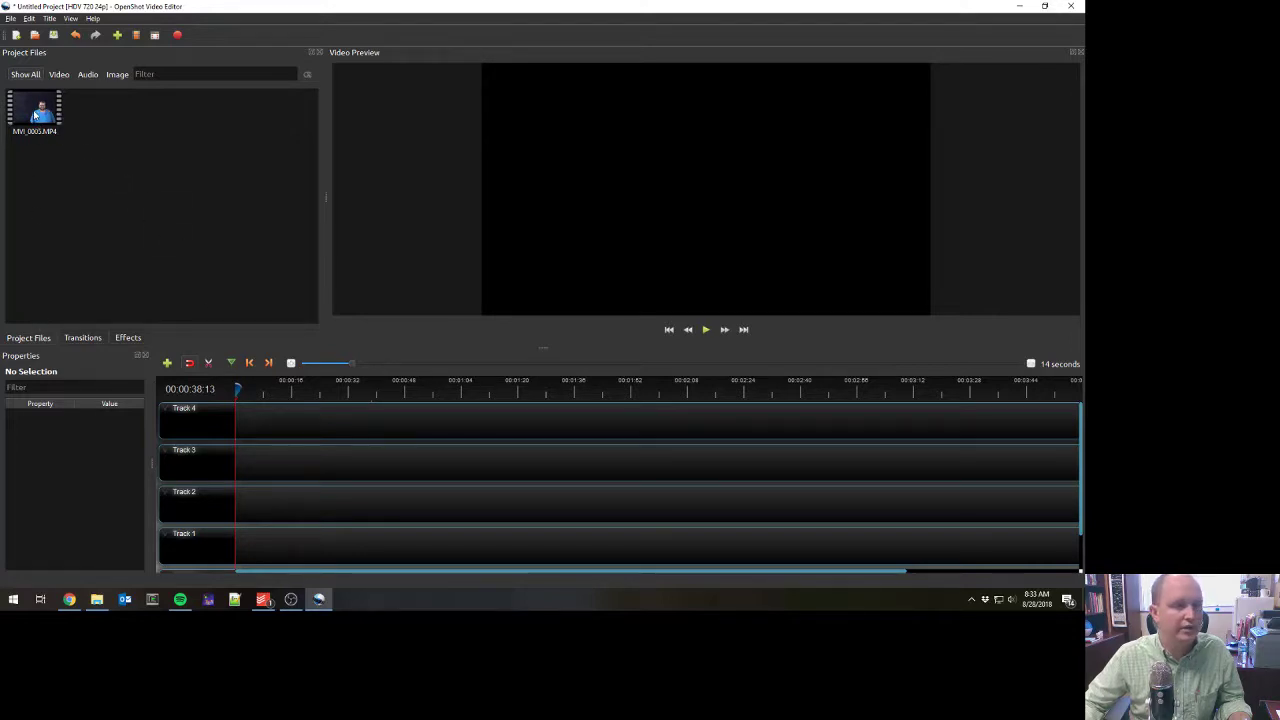
pyautogui.moveTo(38, 116); pyautogui.dragTo(237, 422)
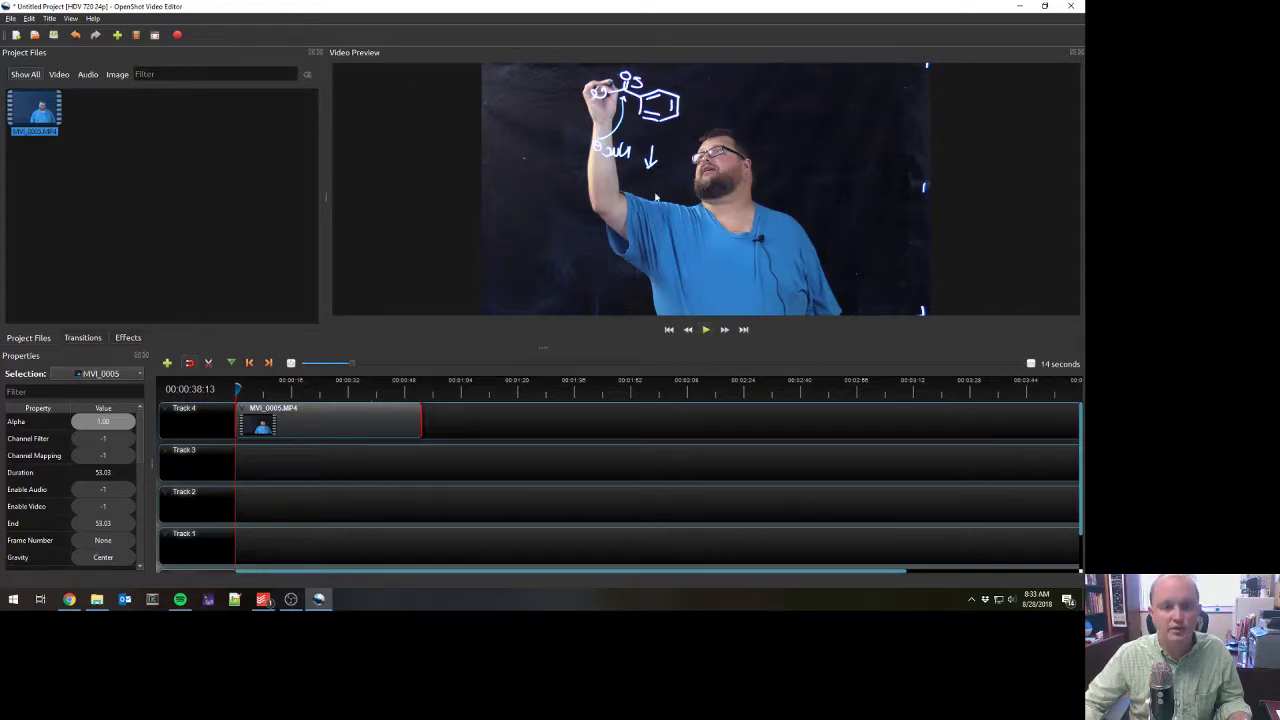
# Preview the clip from several points on the timeline, stop playback, and return the playhead to the beginning
pyautogui.click(705, 329)
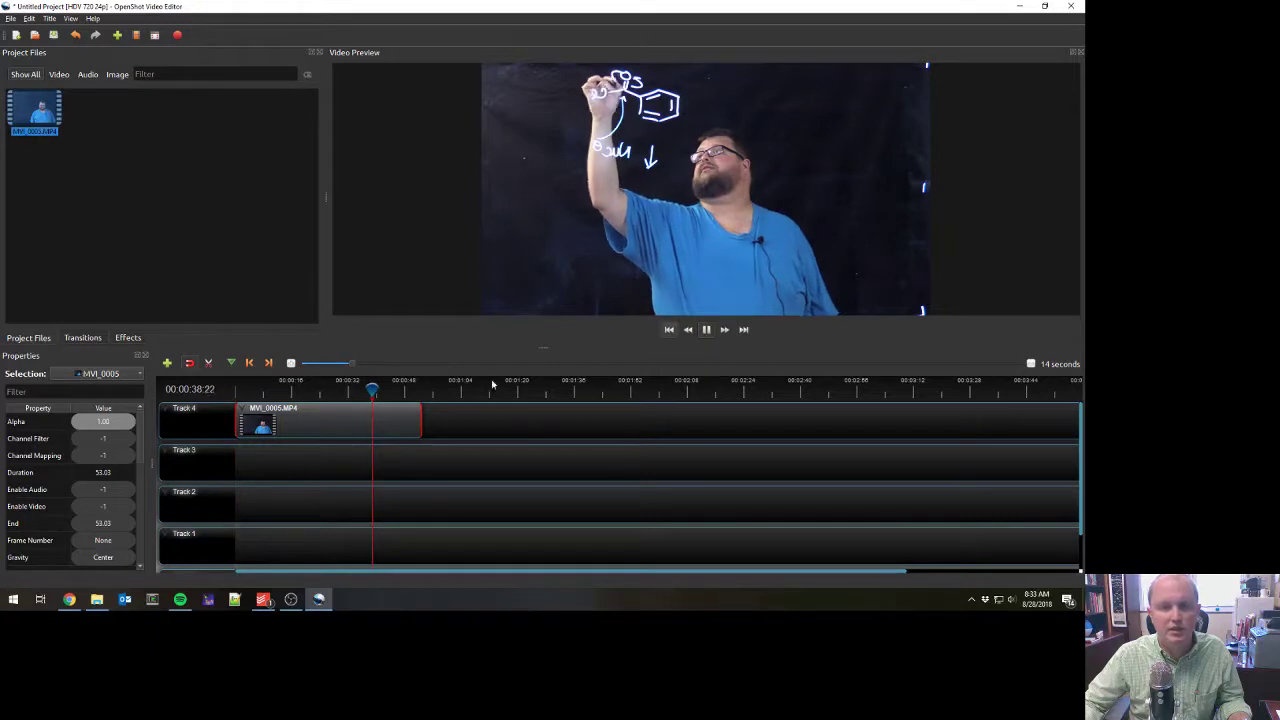
pyautogui.click(238, 388)
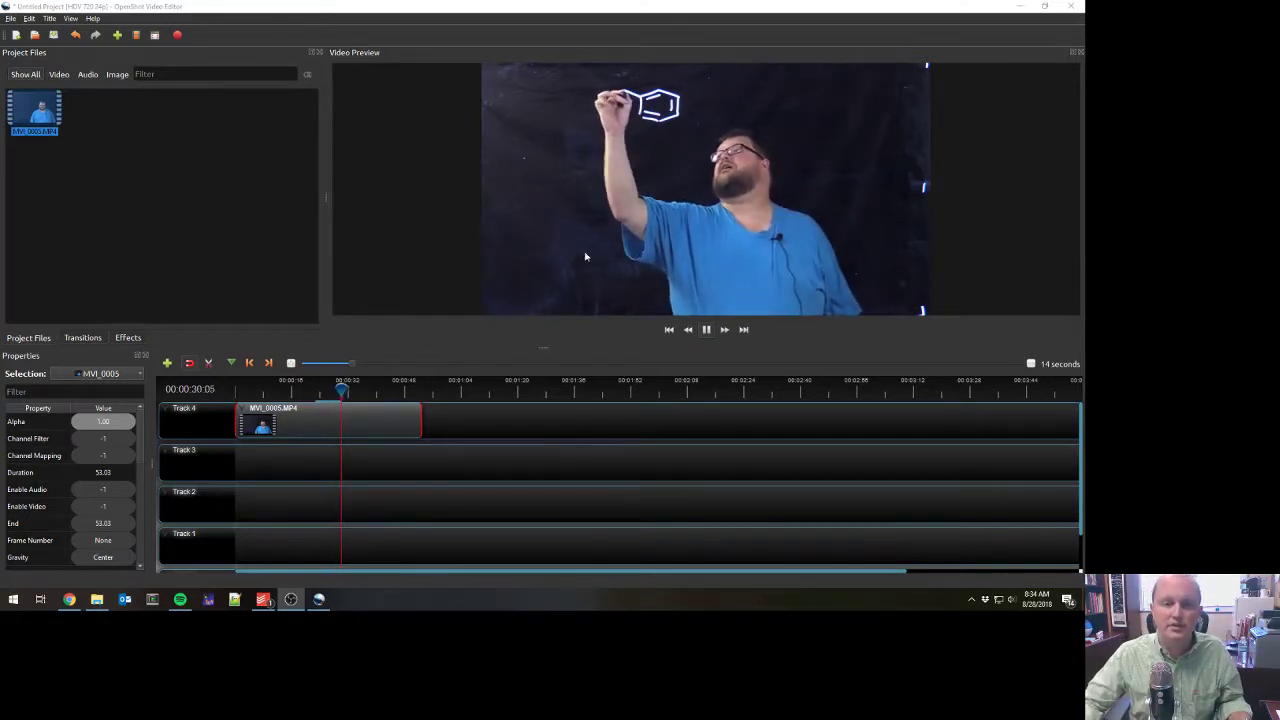
pyautogui.moveTo(352, 391); pyautogui.dragTo(369, 393)
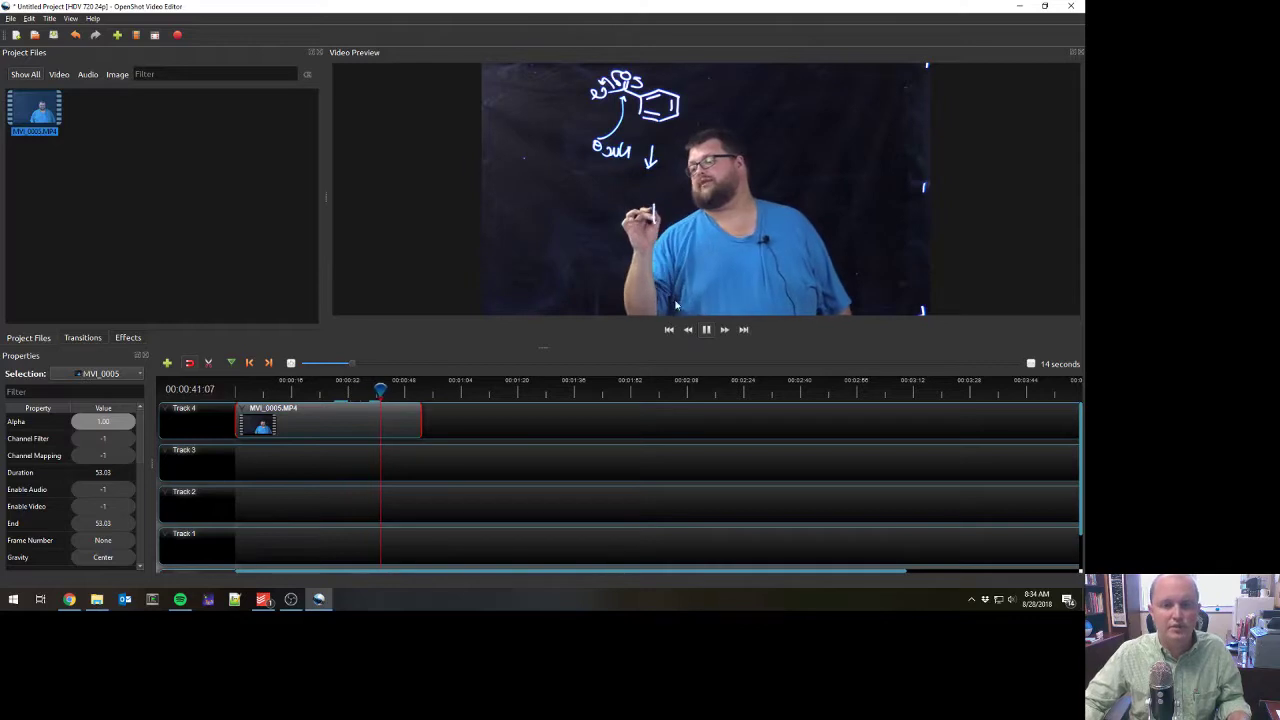
pyautogui.click(706, 329)
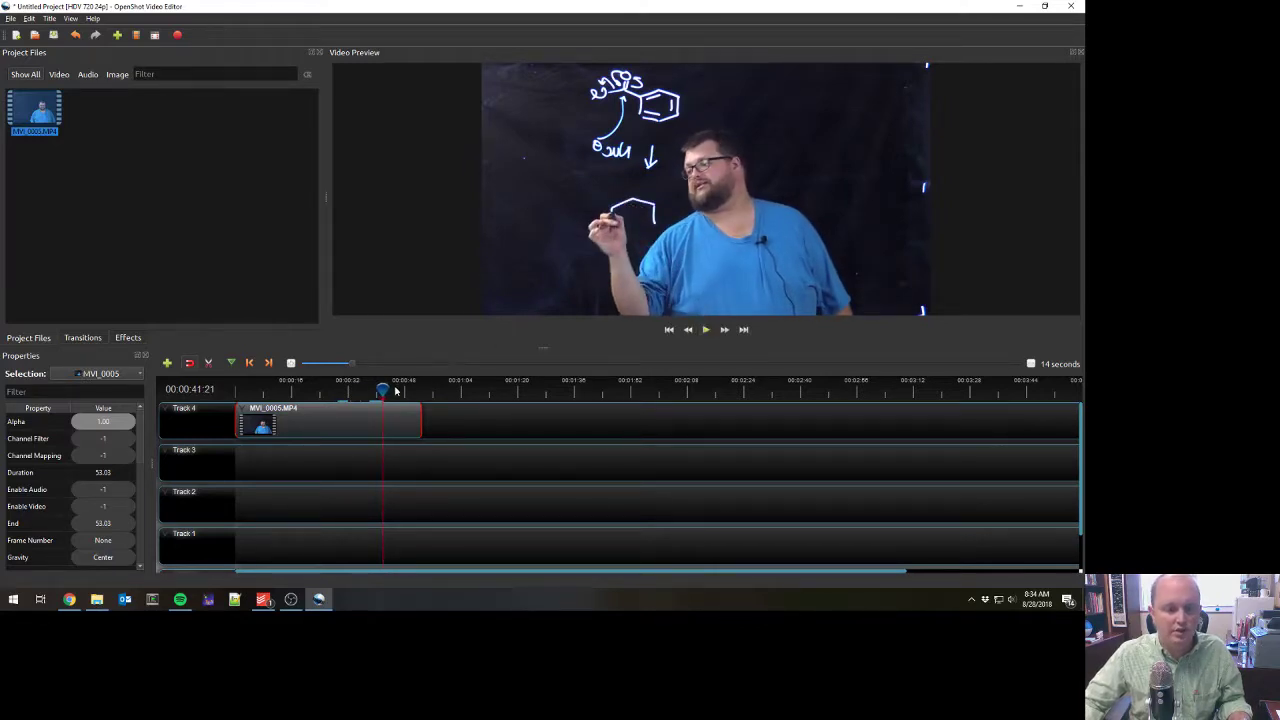
pyautogui.moveTo(383, 389); pyautogui.dragTo(228, 398)
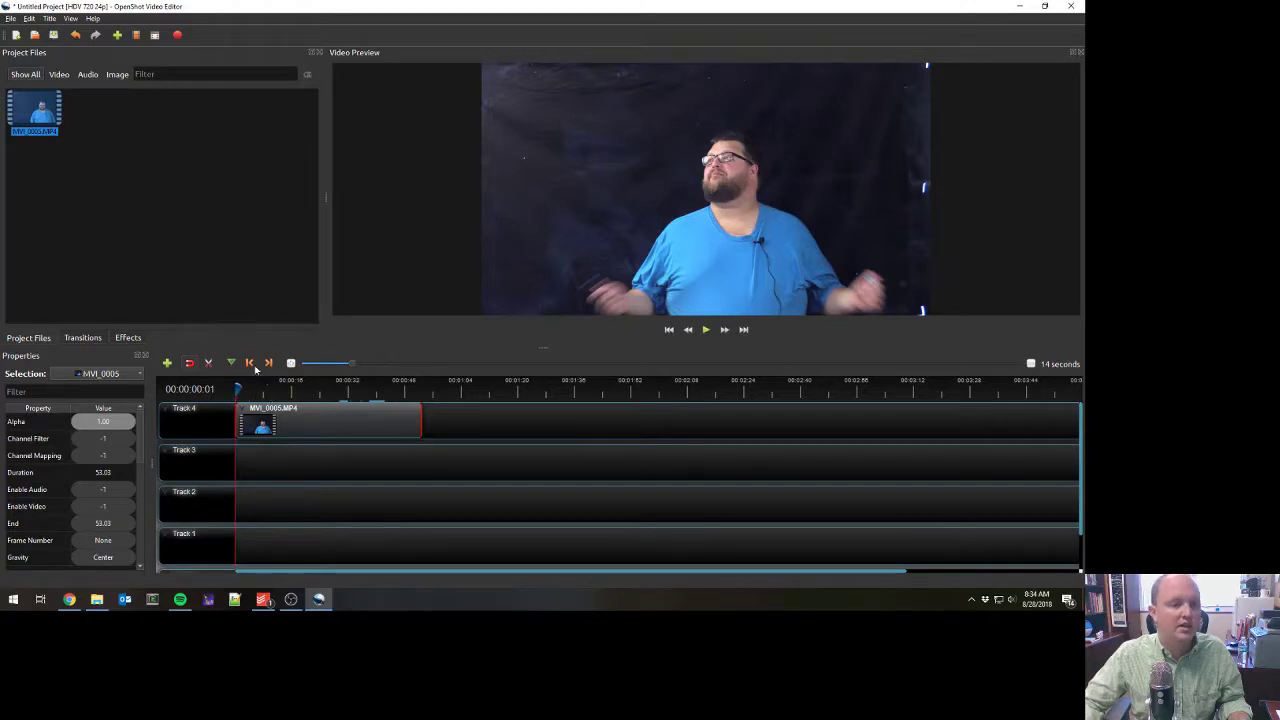
# Mirror the clip horizontally with Transform by carrying its left edge across to the right edge of the frame, and check it in playback
pyautogui.rightClick(292, 428)
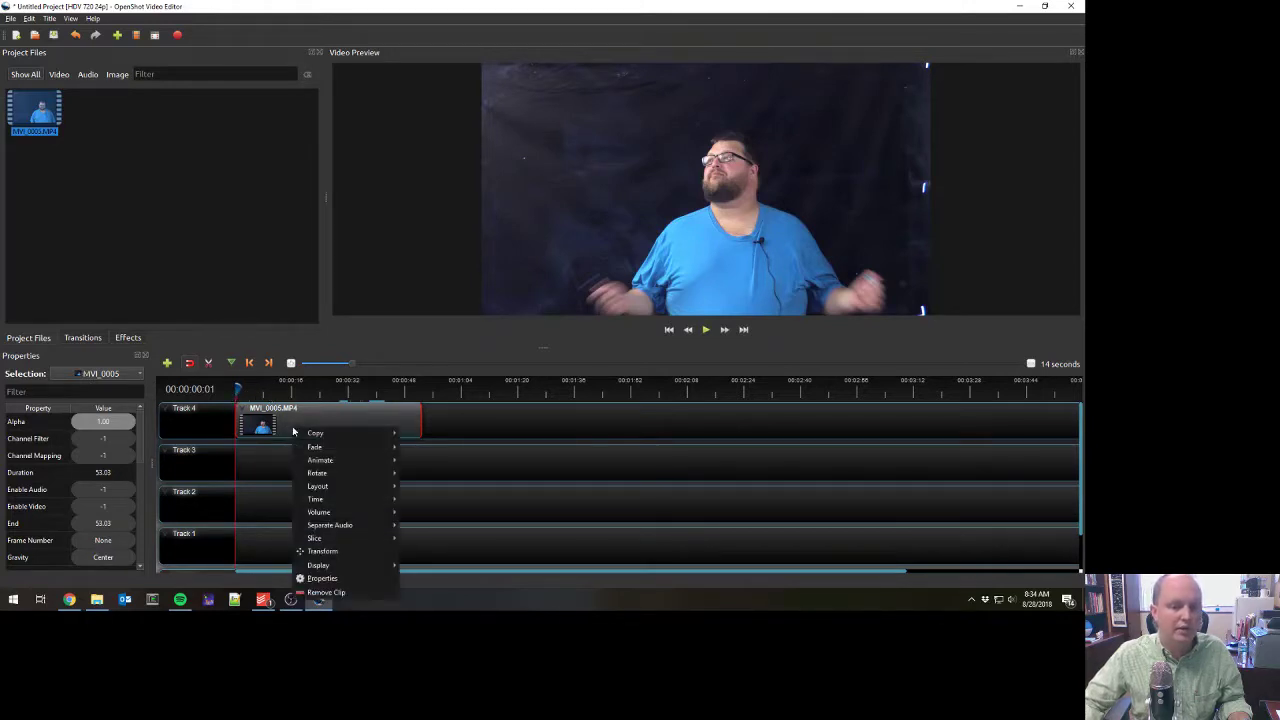
pyautogui.click(330, 553)
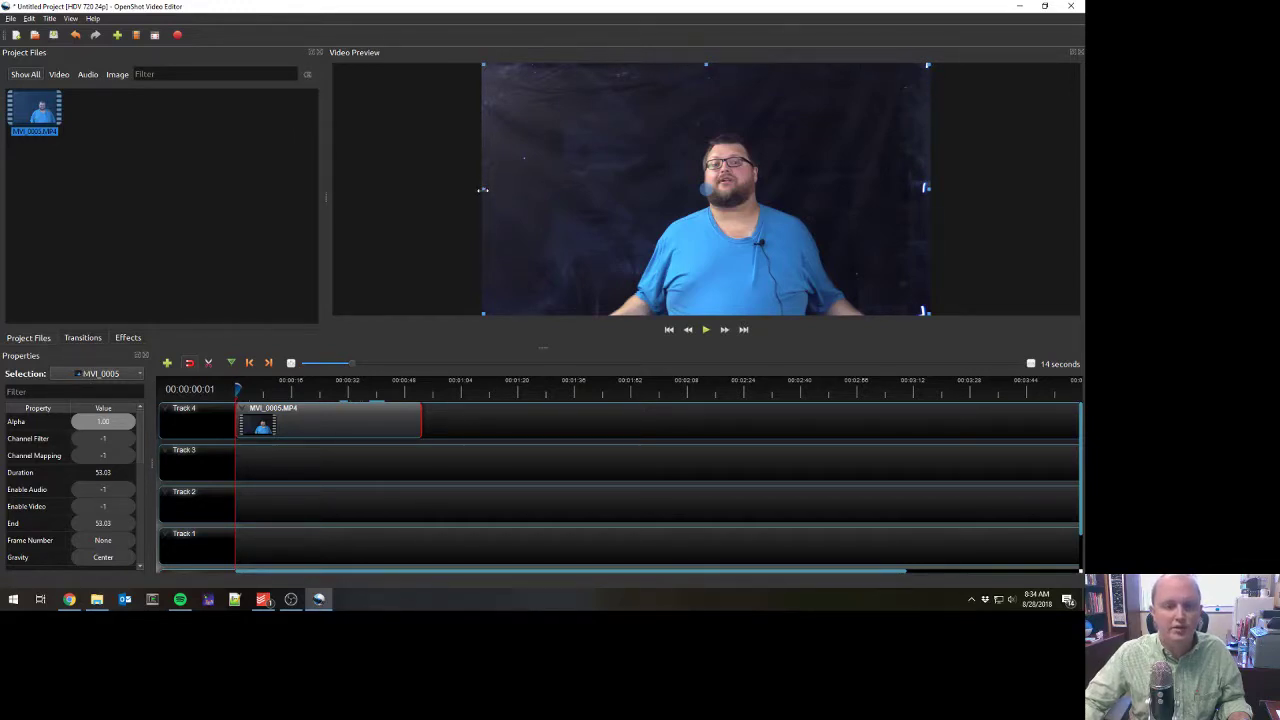
pyautogui.moveTo(482, 188); pyautogui.dragTo(934, 200)
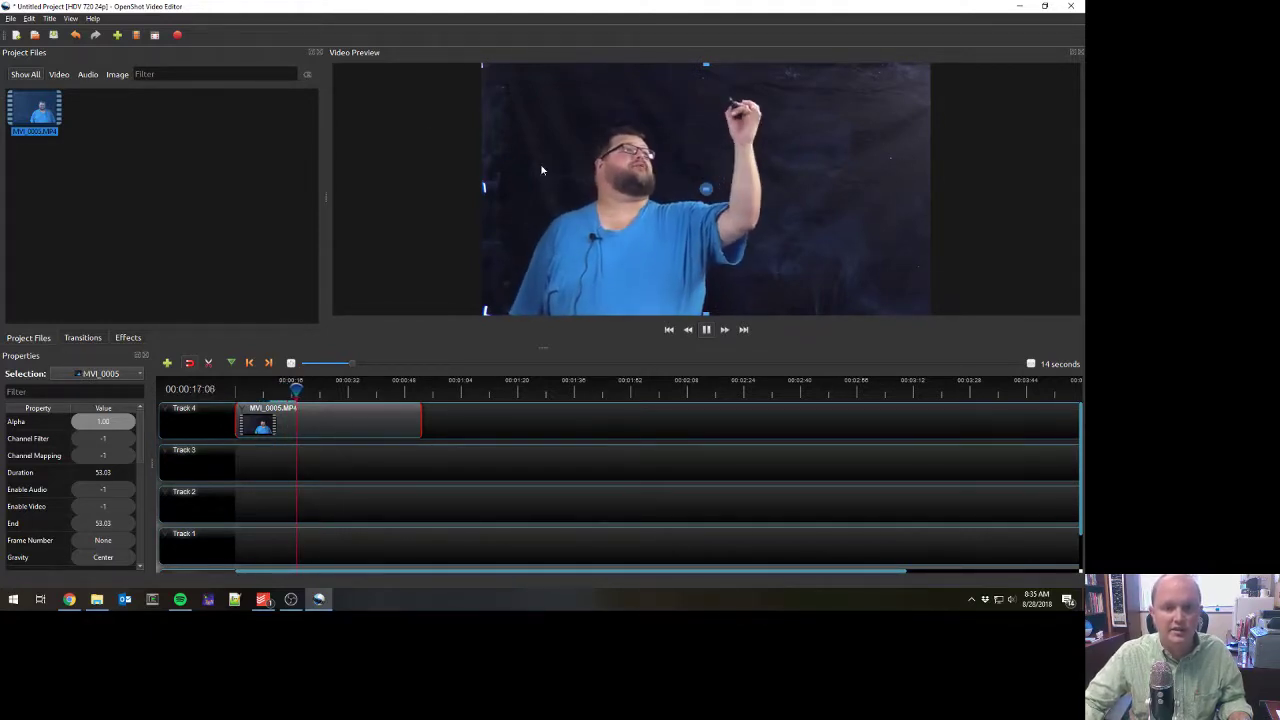
pyautogui.click(706, 330)
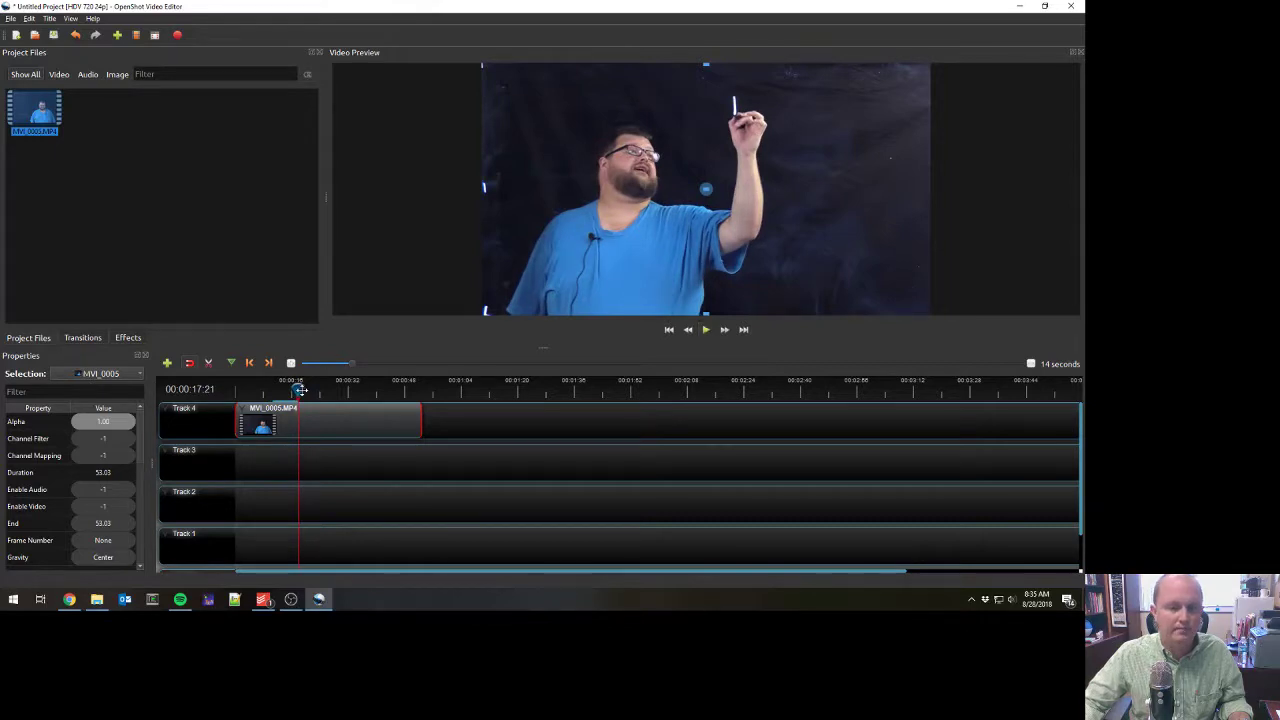
pyautogui.click(252, 390)
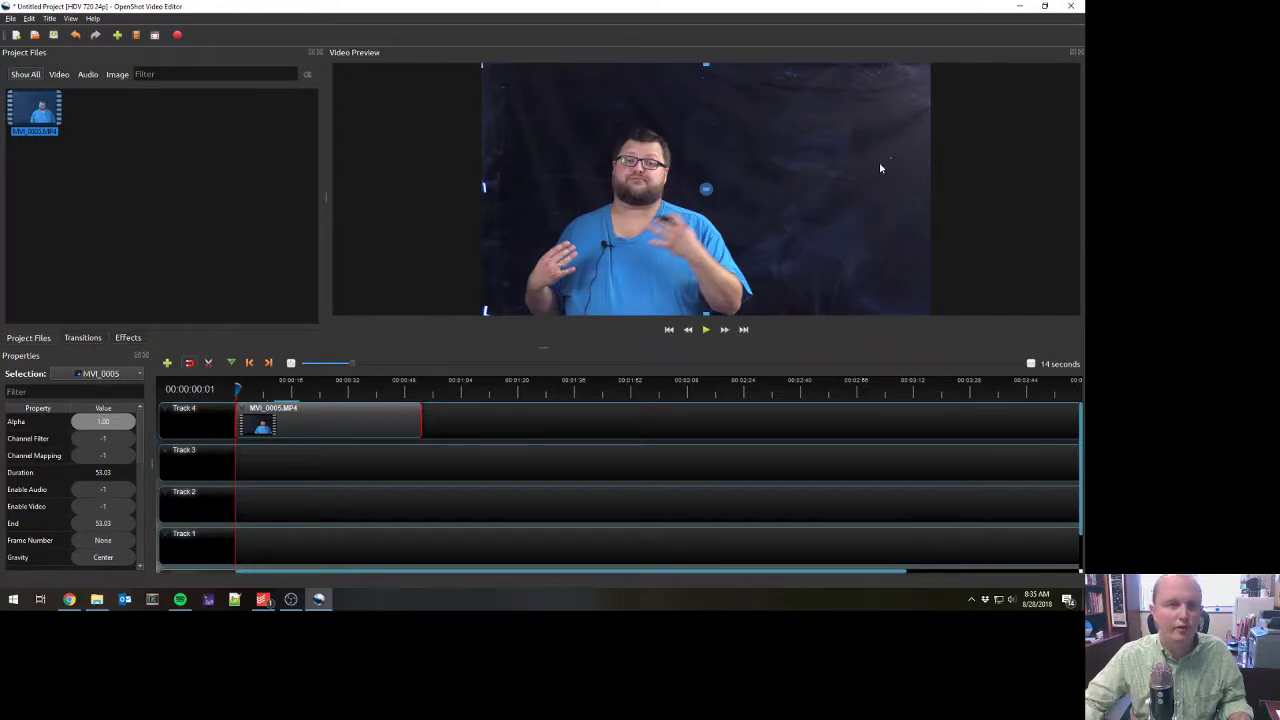
# Apply the Brightness & Contrast effect to the clip on Track 4 and show the effect's properties
pyautogui.click(128, 338)
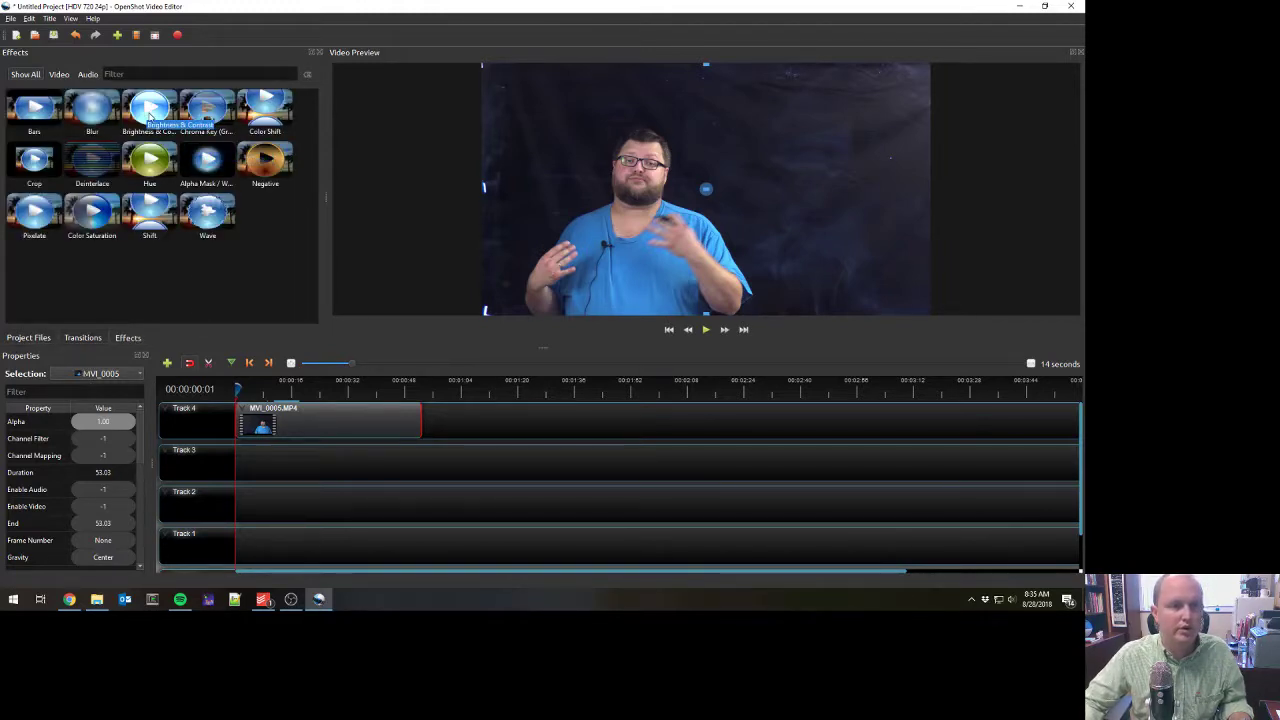
pyautogui.moveTo(150, 114); pyautogui.dragTo(309, 418)
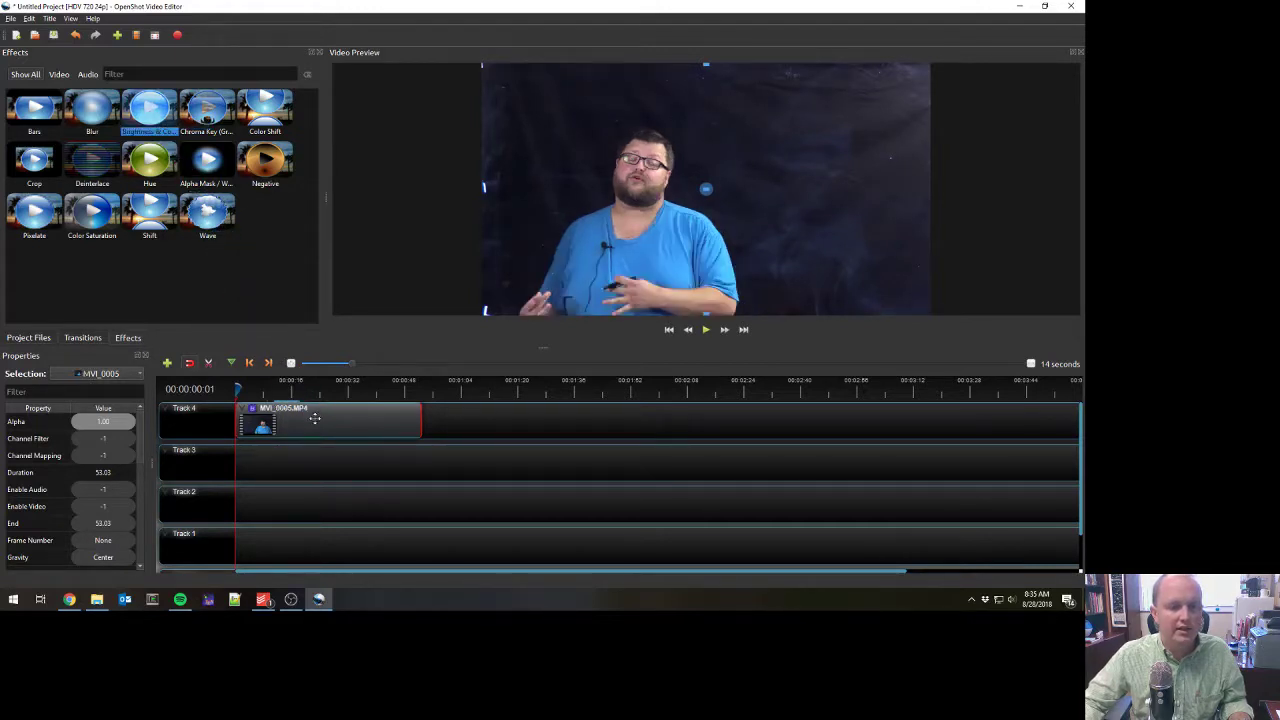
pyautogui.click(253, 413)
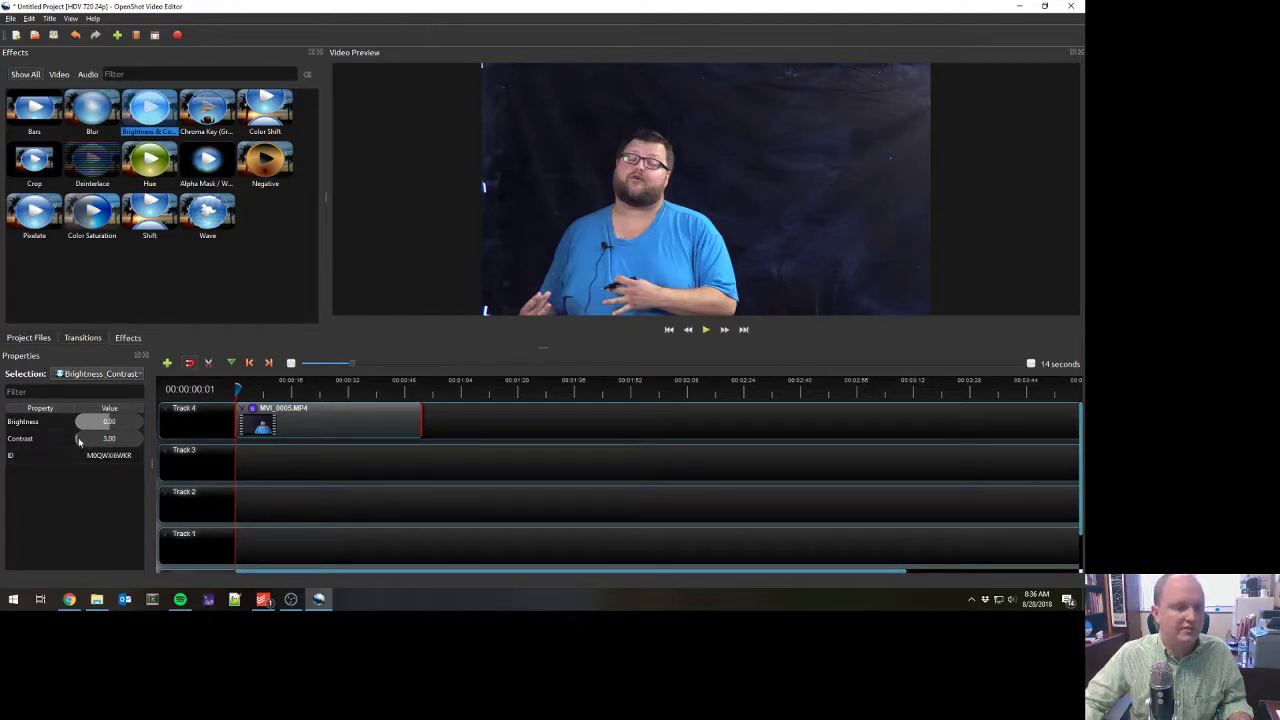
# Darken the clip's background by setting the effect's contrast to about 45 and its brightness to about -0.16
pyautogui.moveTo(78, 442); pyautogui.dragTo(111, 429)
pyautogui.click(111, 427)
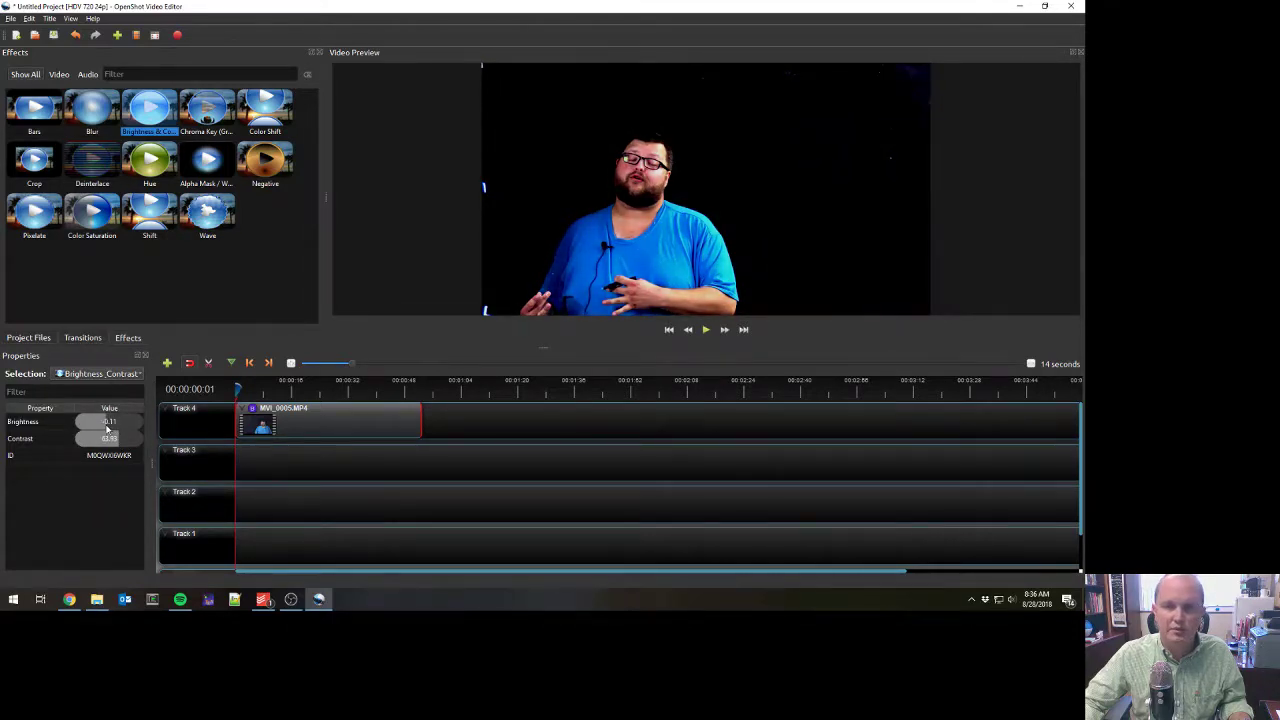
pyautogui.doubleClick(109, 427)
pyautogui.press('Return')
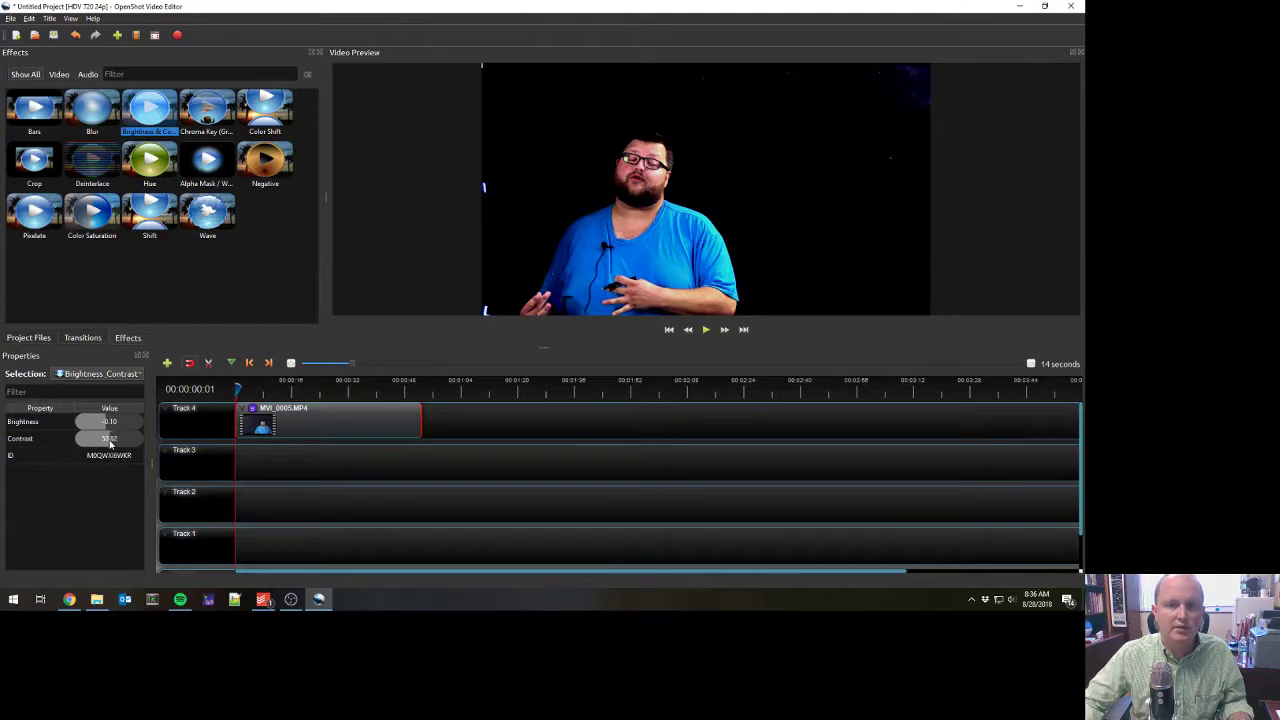
pyautogui.click(108, 423)
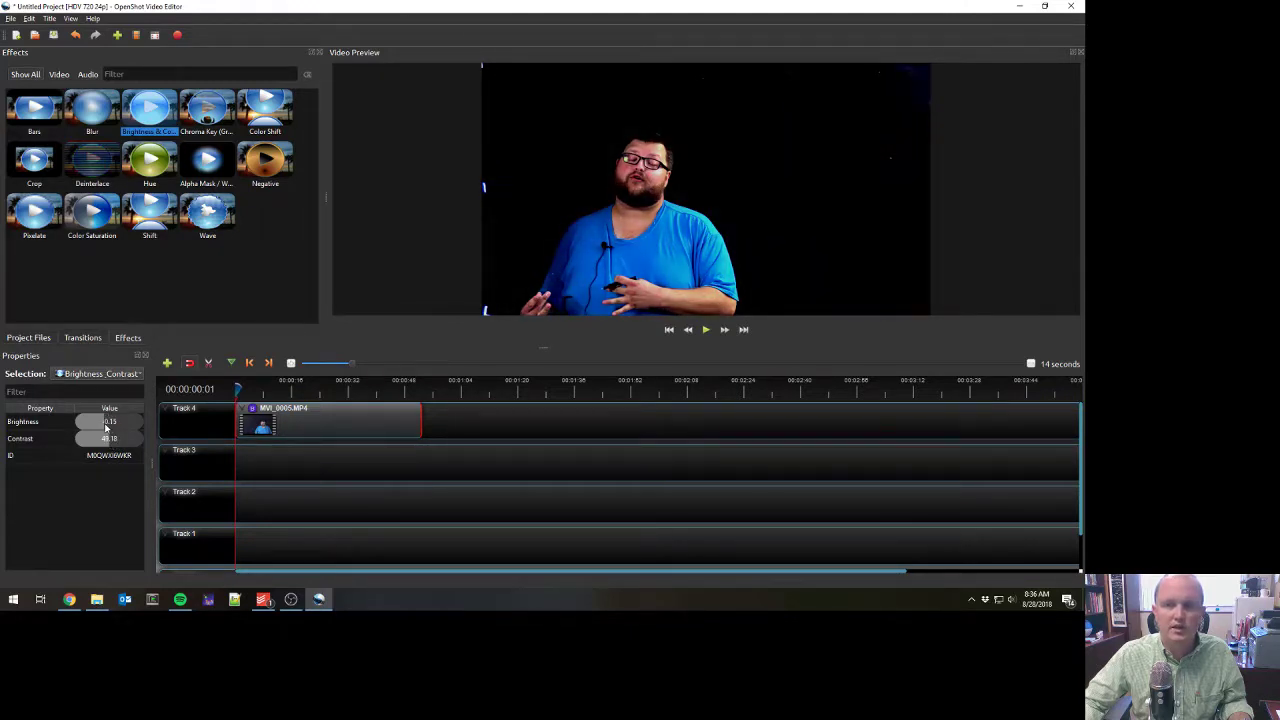
pyautogui.click(107, 426)
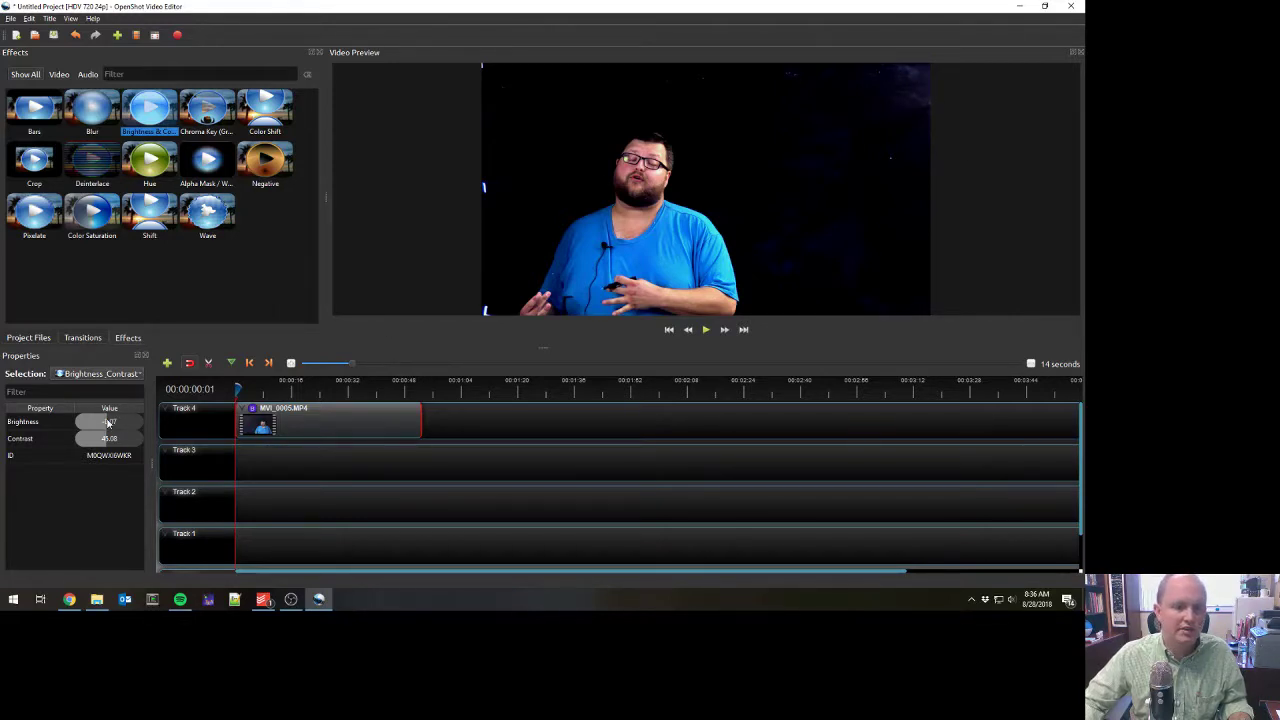
pyautogui.moveTo(108, 423); pyautogui.dragTo(106, 425)
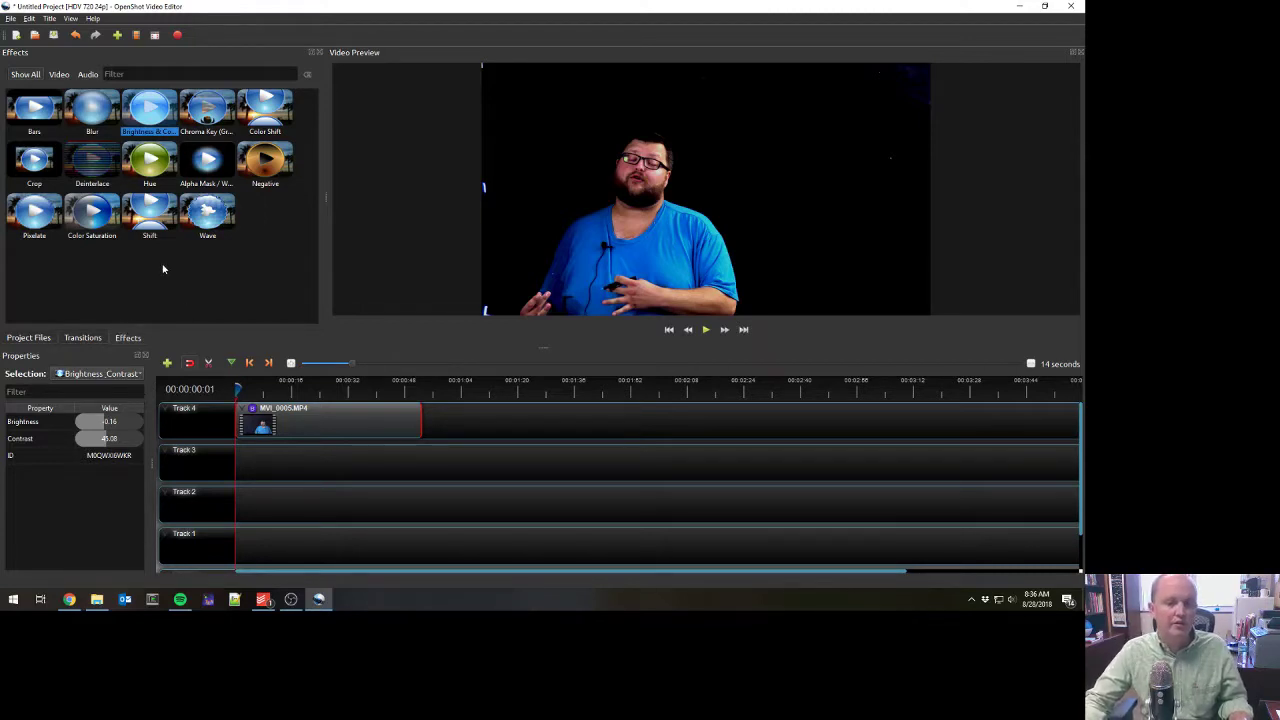
# Play the adjusted clip from the start and around the writing section, stop it, and return the playhead to the beginning
pyautogui.click(705, 329)
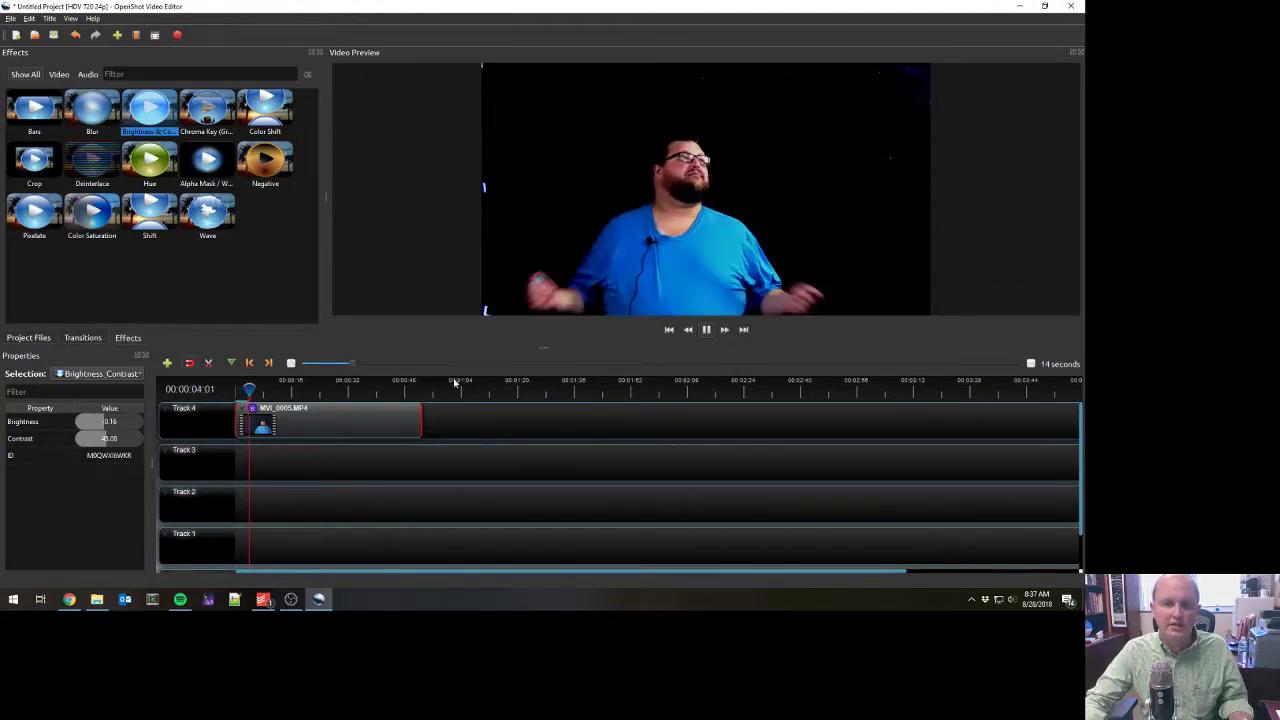
pyautogui.click(309, 426)
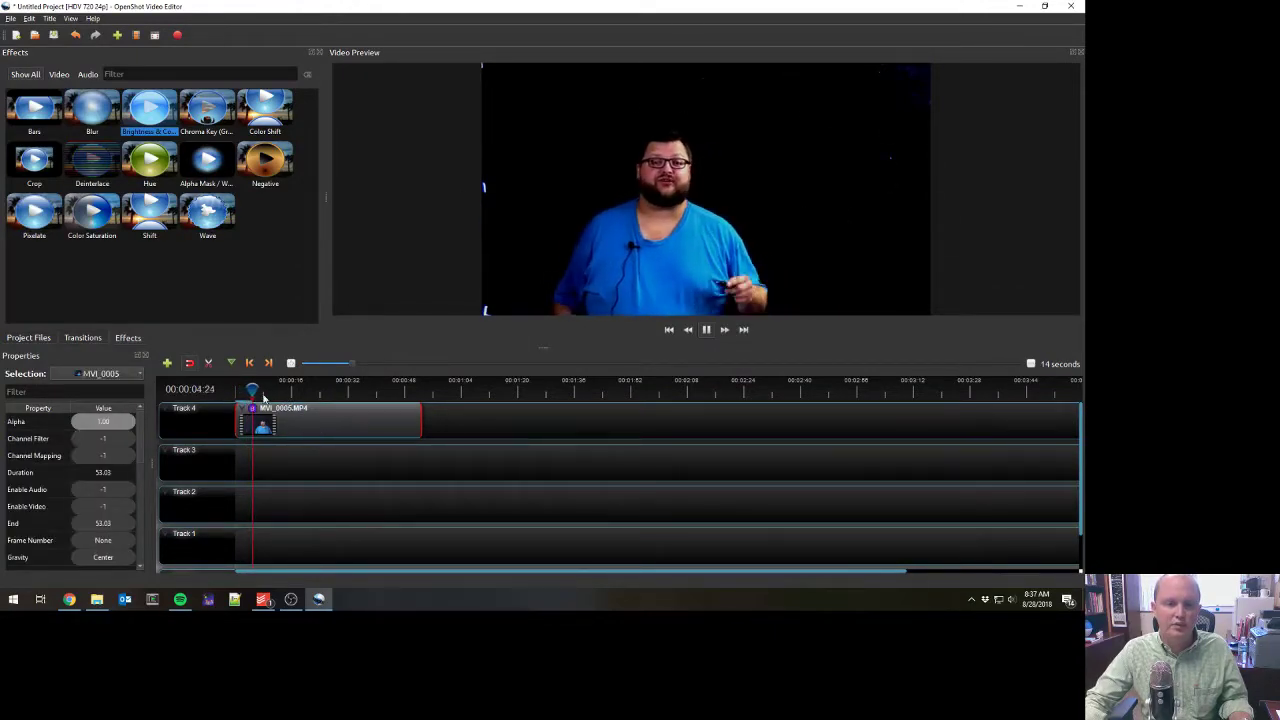
pyautogui.click(318, 390)
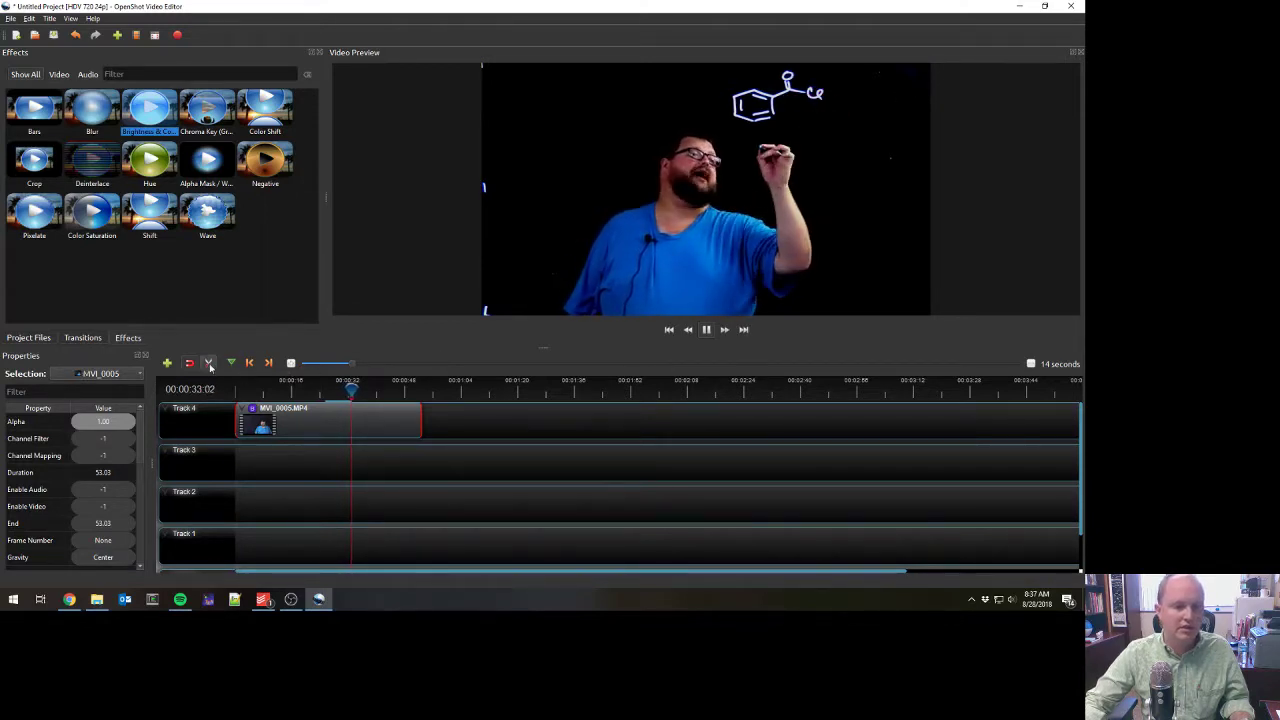
pyautogui.click(705, 330)
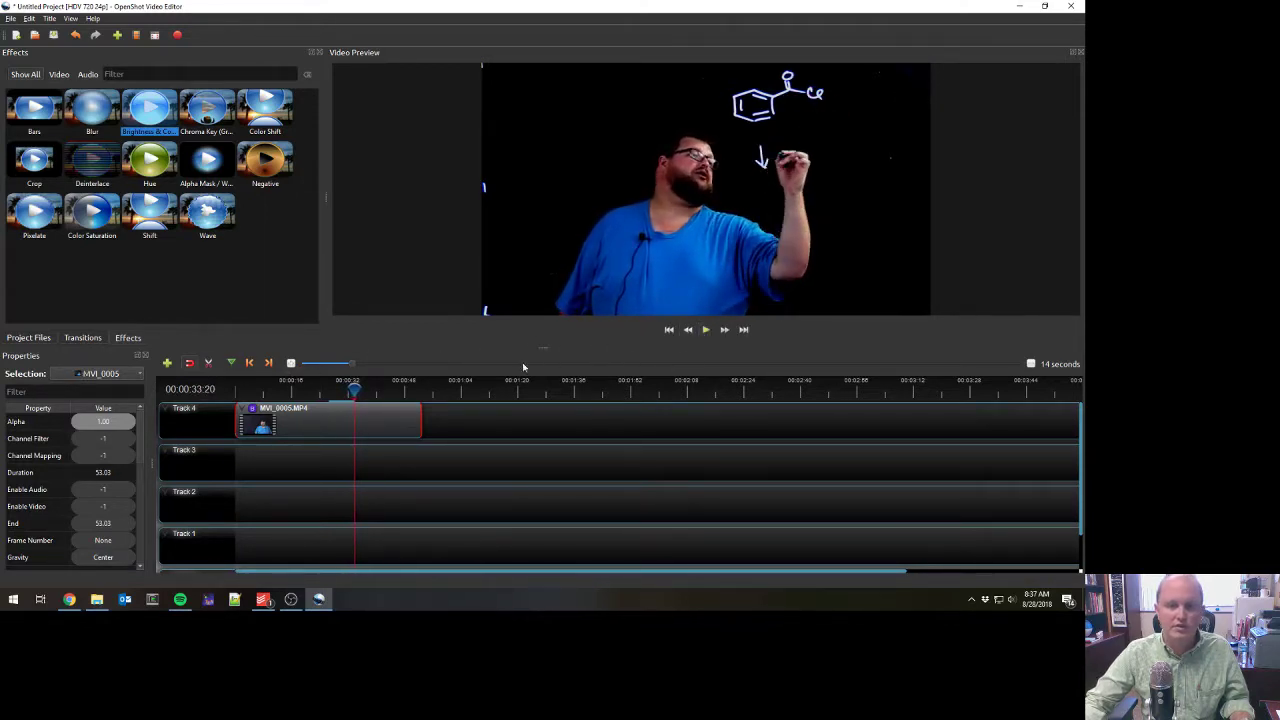
pyautogui.moveTo(355, 393); pyautogui.dragTo(237, 390)
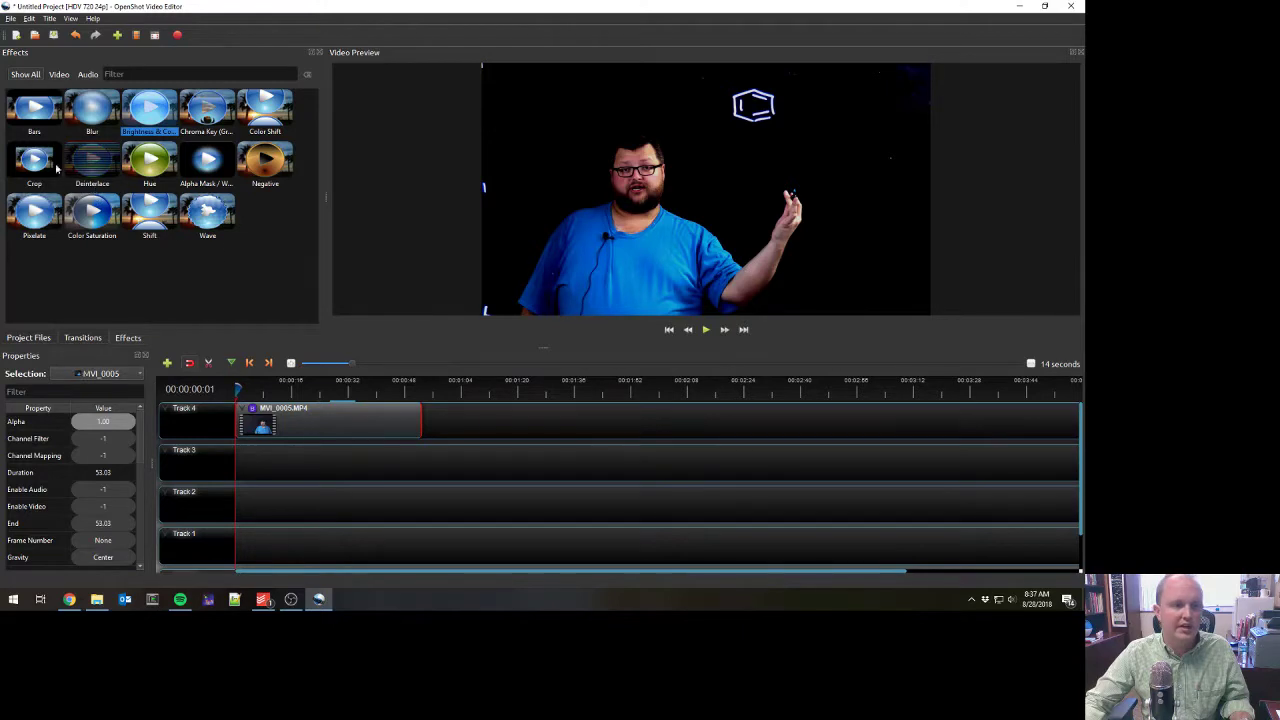
# Apply the Crop effect to the clip and set its bottom and left crop sizes to 0.00
pyautogui.moveTo(34, 163); pyautogui.dragTo(308, 423)
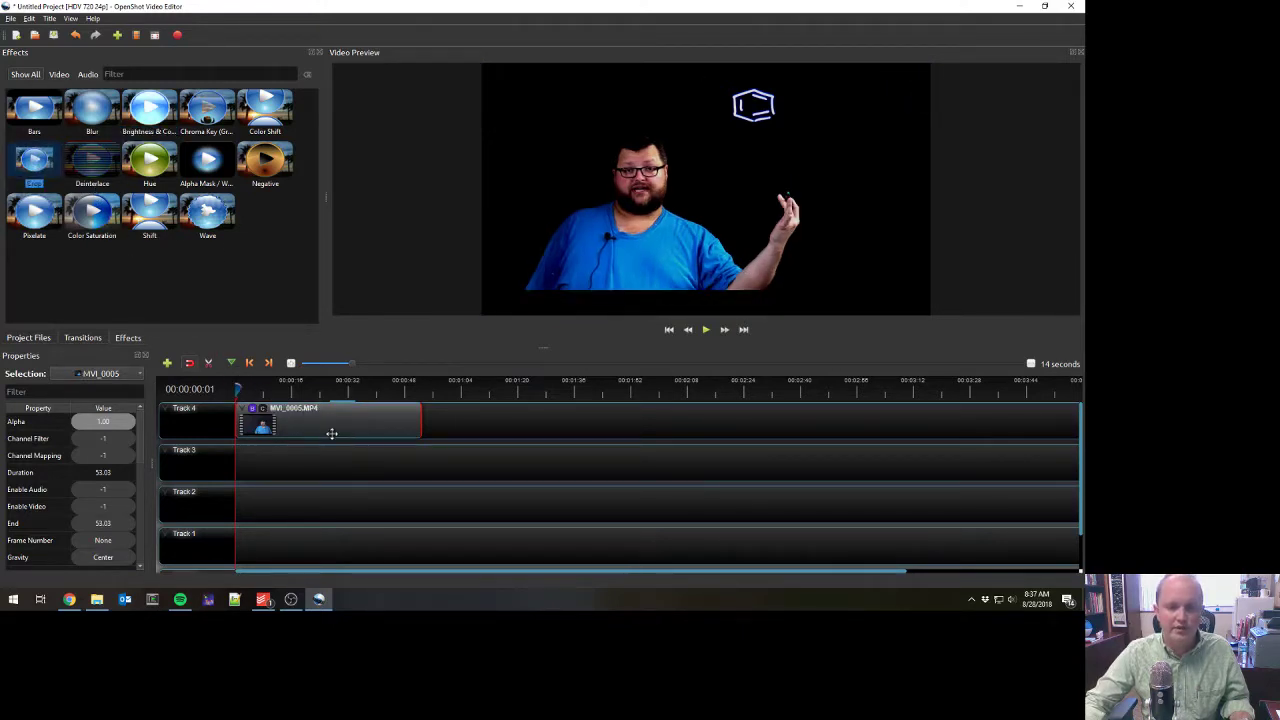
pyautogui.click(262, 410)
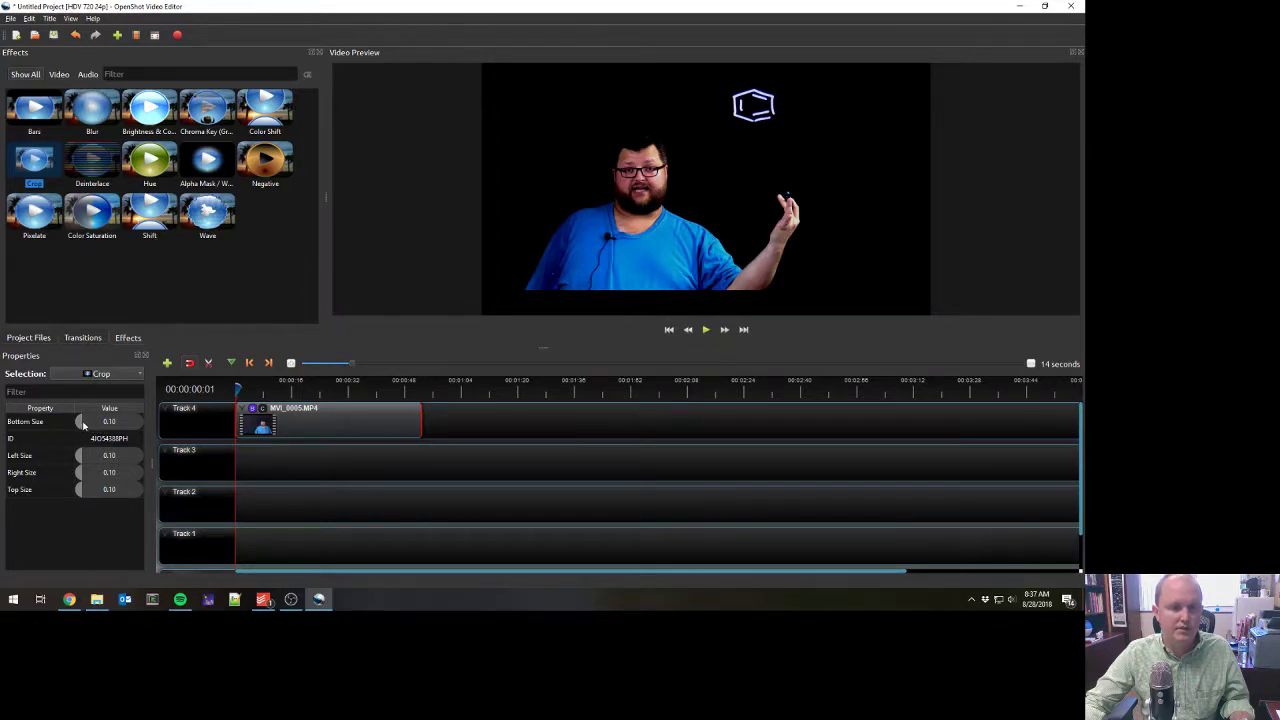
pyautogui.moveTo(83, 424); pyautogui.dragTo(73, 428)
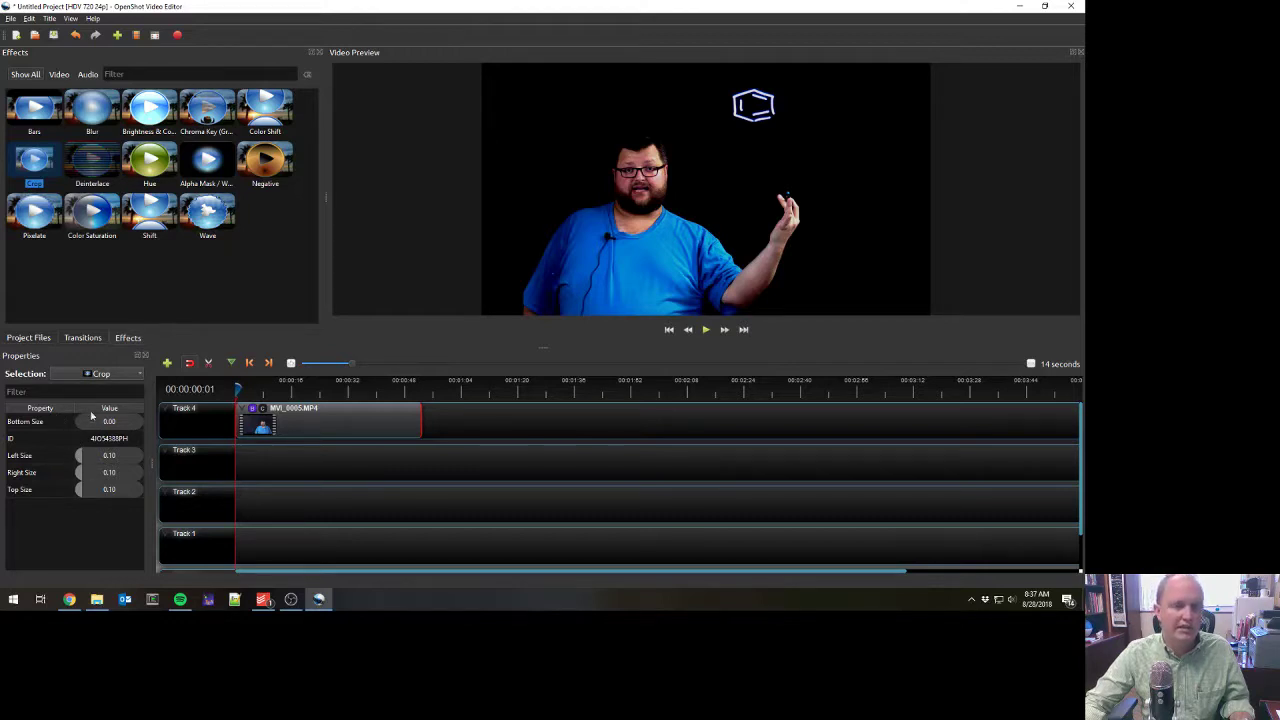
pyautogui.moveTo(84, 457); pyautogui.dragTo(72, 462)
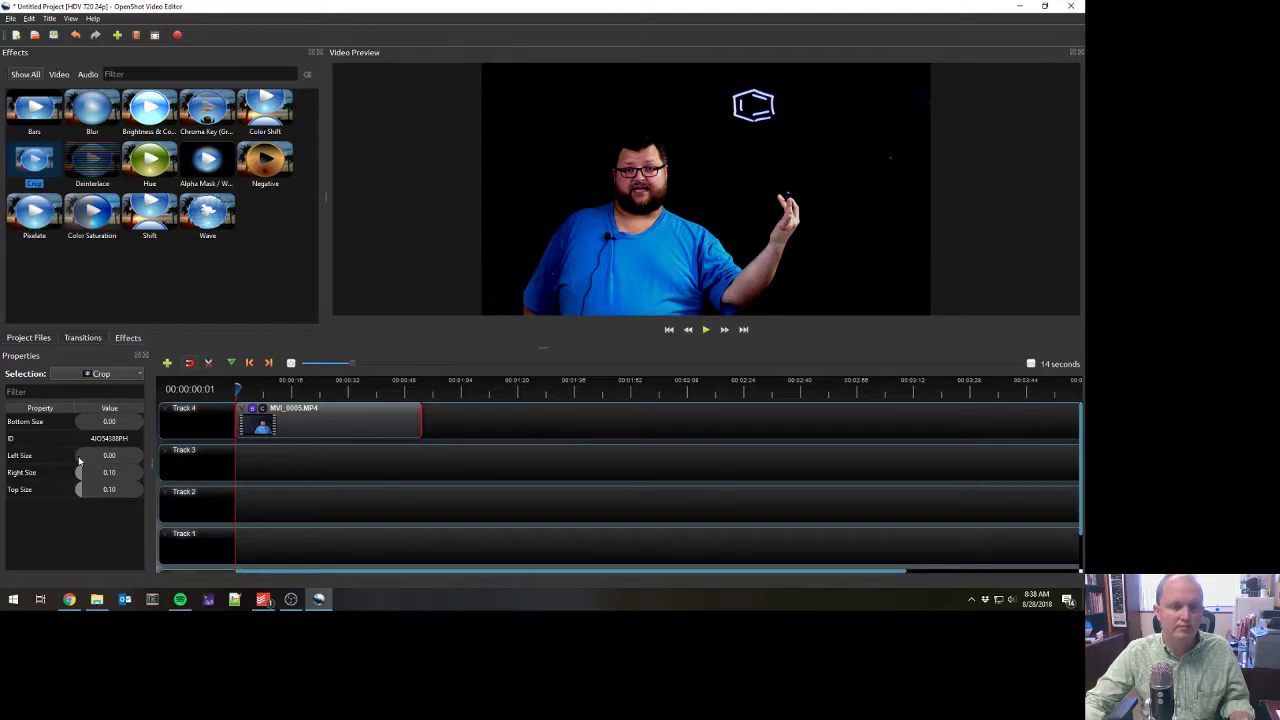
# Set the Crop effect's left size to 0.11, right size to 0.05 and top size to 0.10
pyautogui.moveTo(76, 459); pyautogui.dragTo(70, 476)
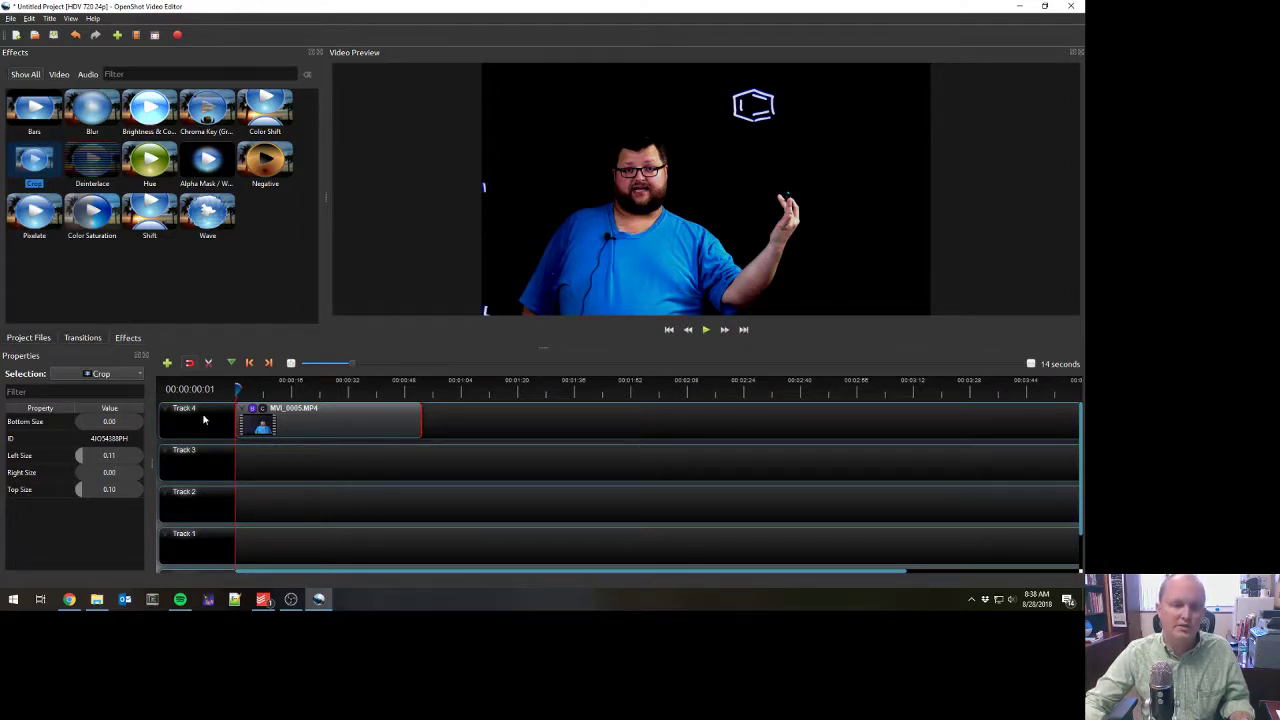
pyautogui.moveTo(76, 478); pyautogui.dragTo(78, 478)
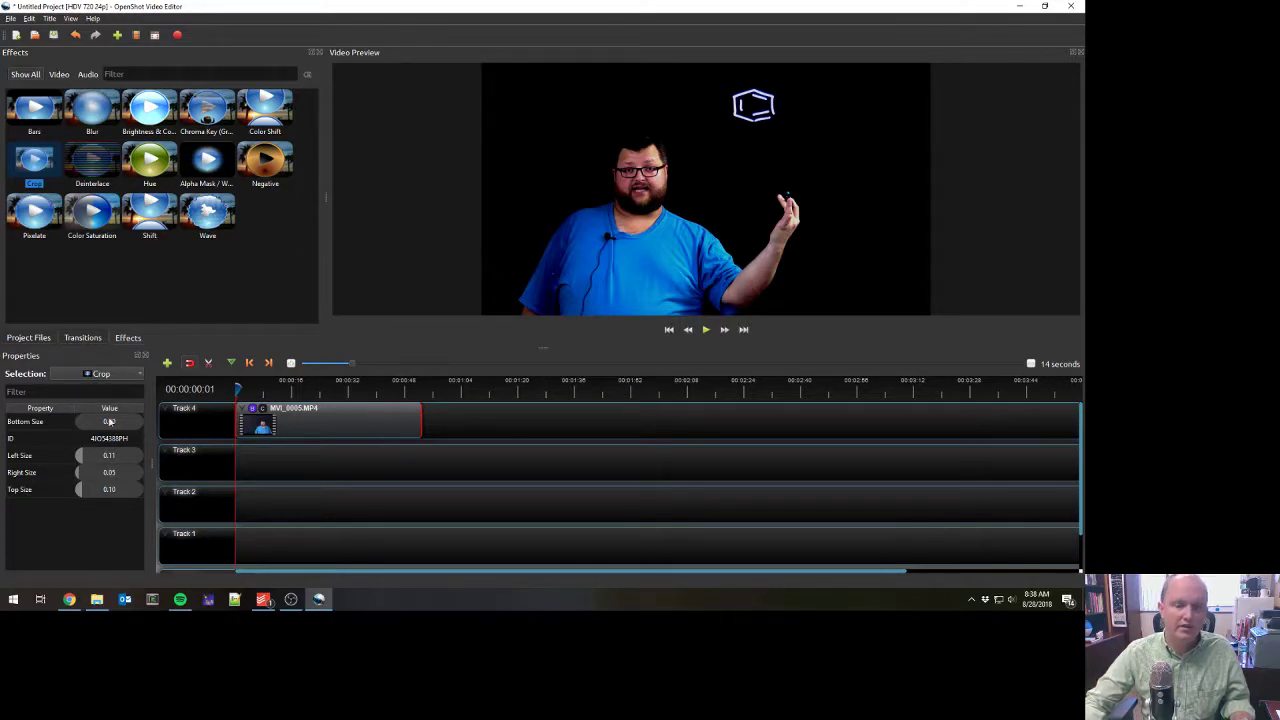
pyautogui.click(80, 491)
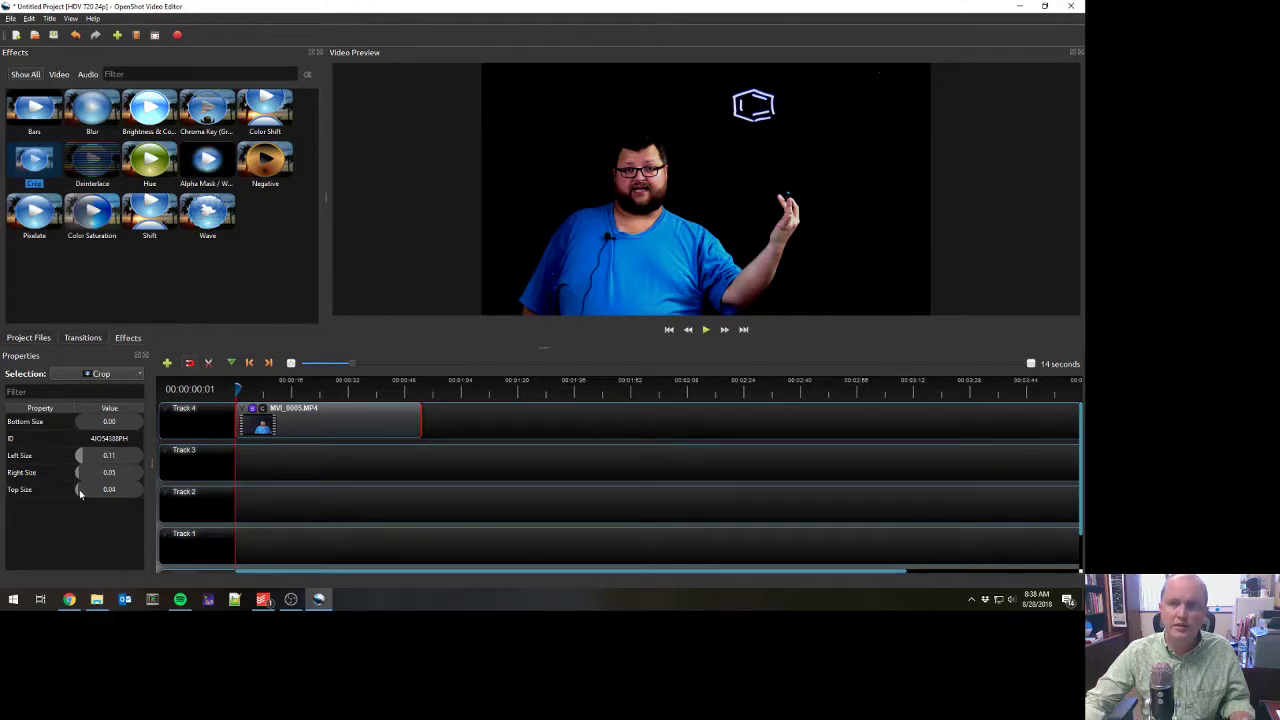
pyautogui.moveTo(80, 491); pyautogui.dragTo(83, 491)
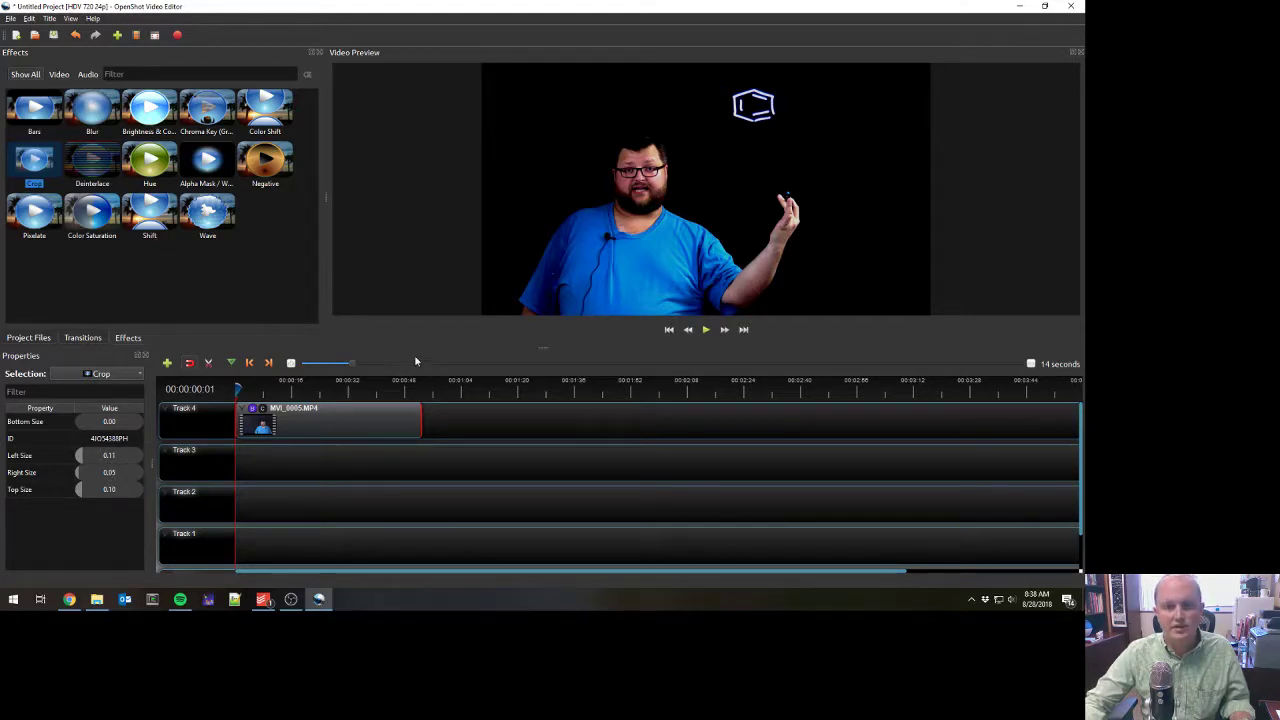
# Play the cropped clip from the start, check the edges around 29 and 45 seconds and near the beginning, and stop playback
pyautogui.click(705, 331)
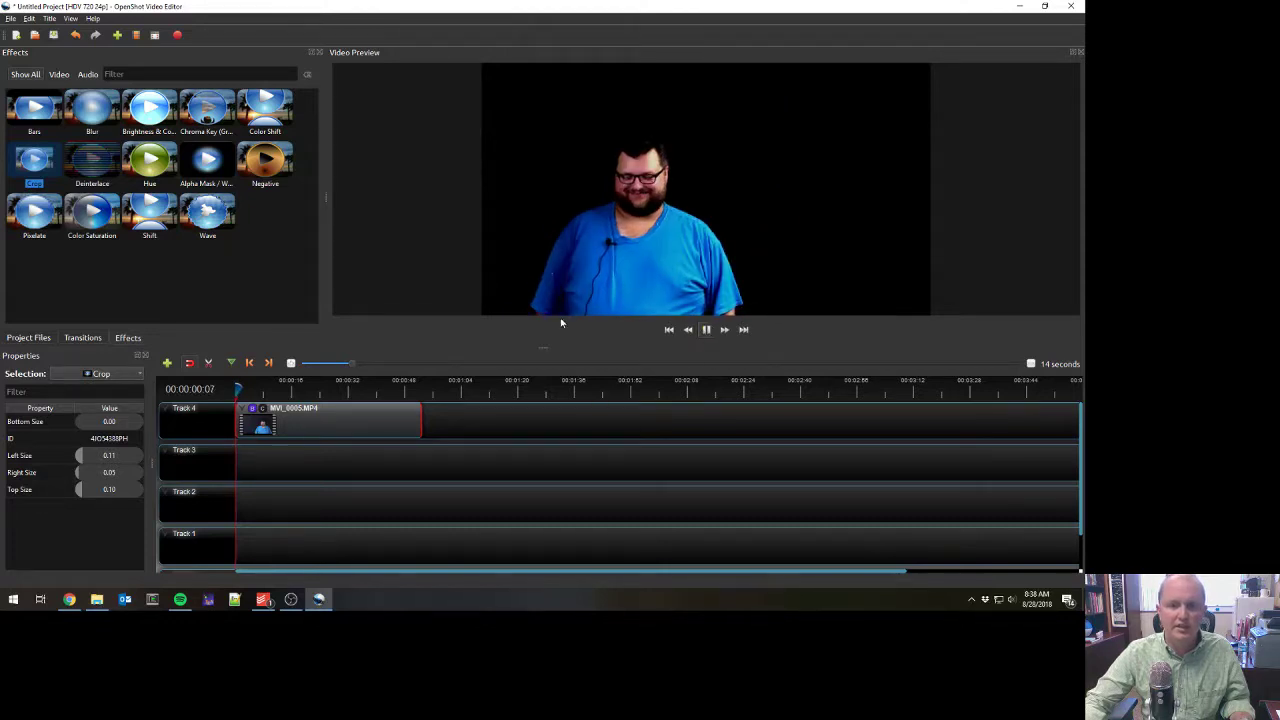
pyautogui.click(304, 423)
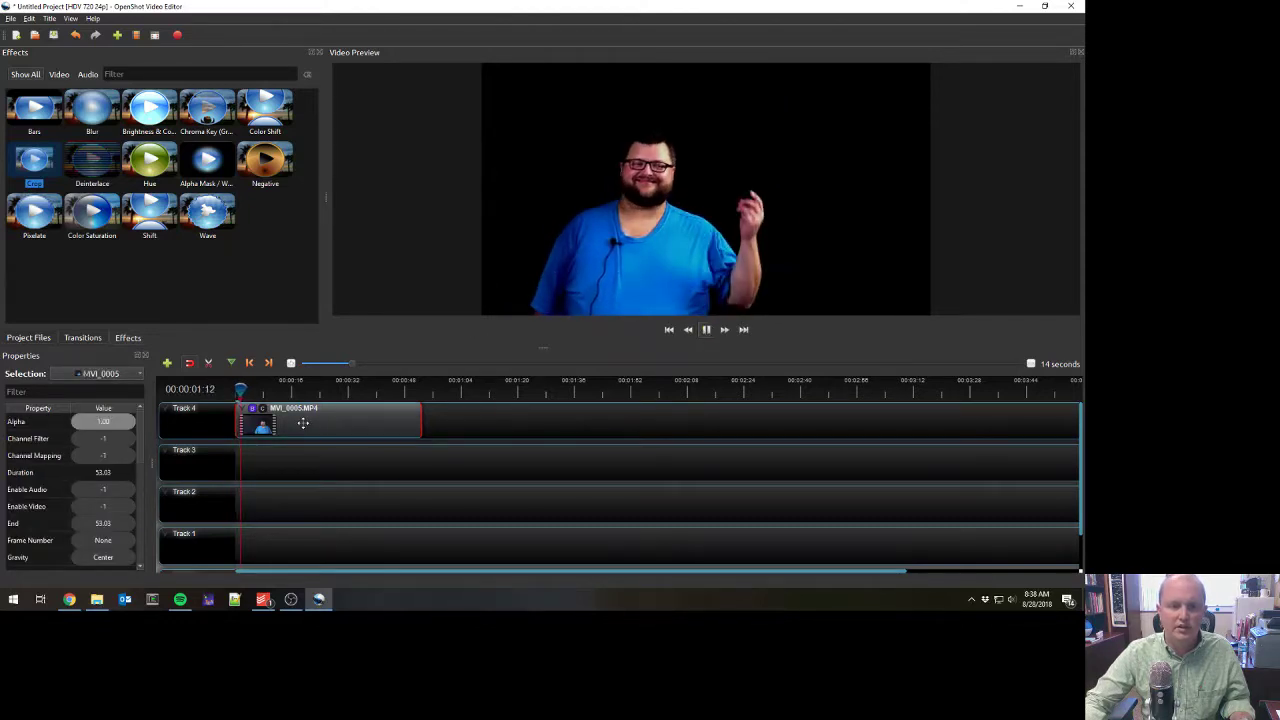
pyautogui.moveTo(241, 388); pyautogui.dragTo(336, 390)
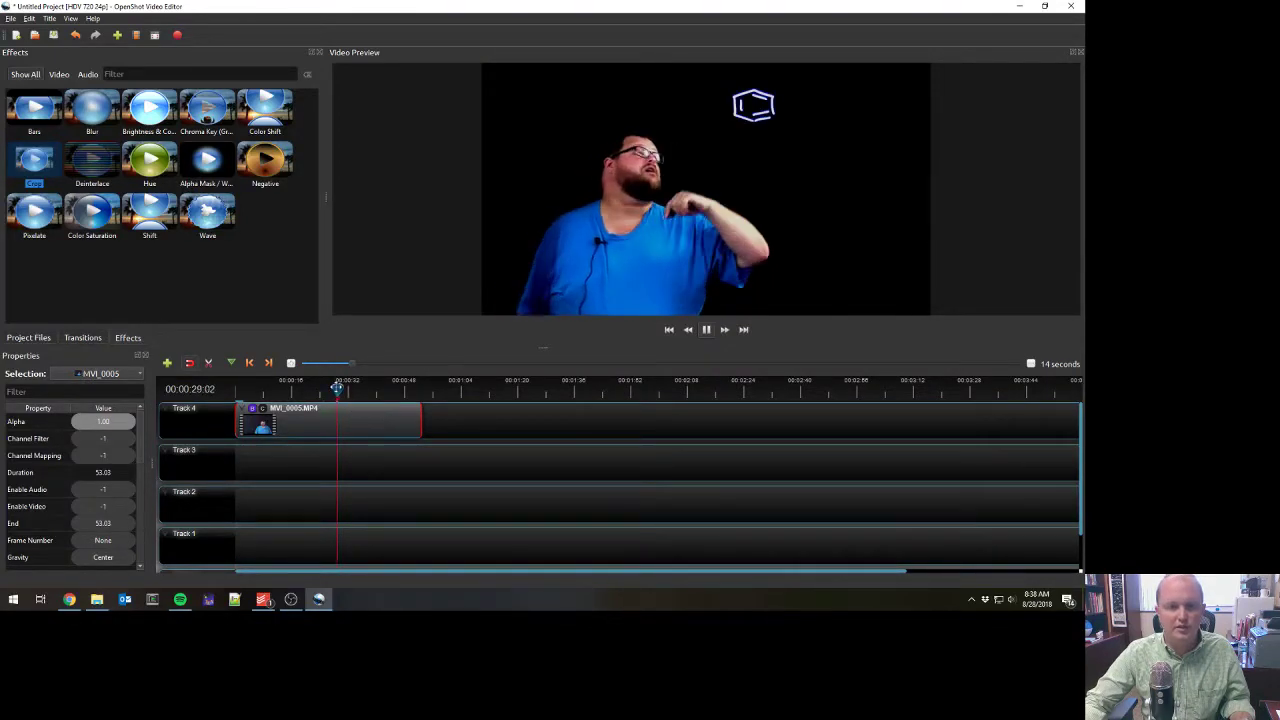
pyautogui.moveTo(338, 390); pyautogui.dragTo(382, 390)
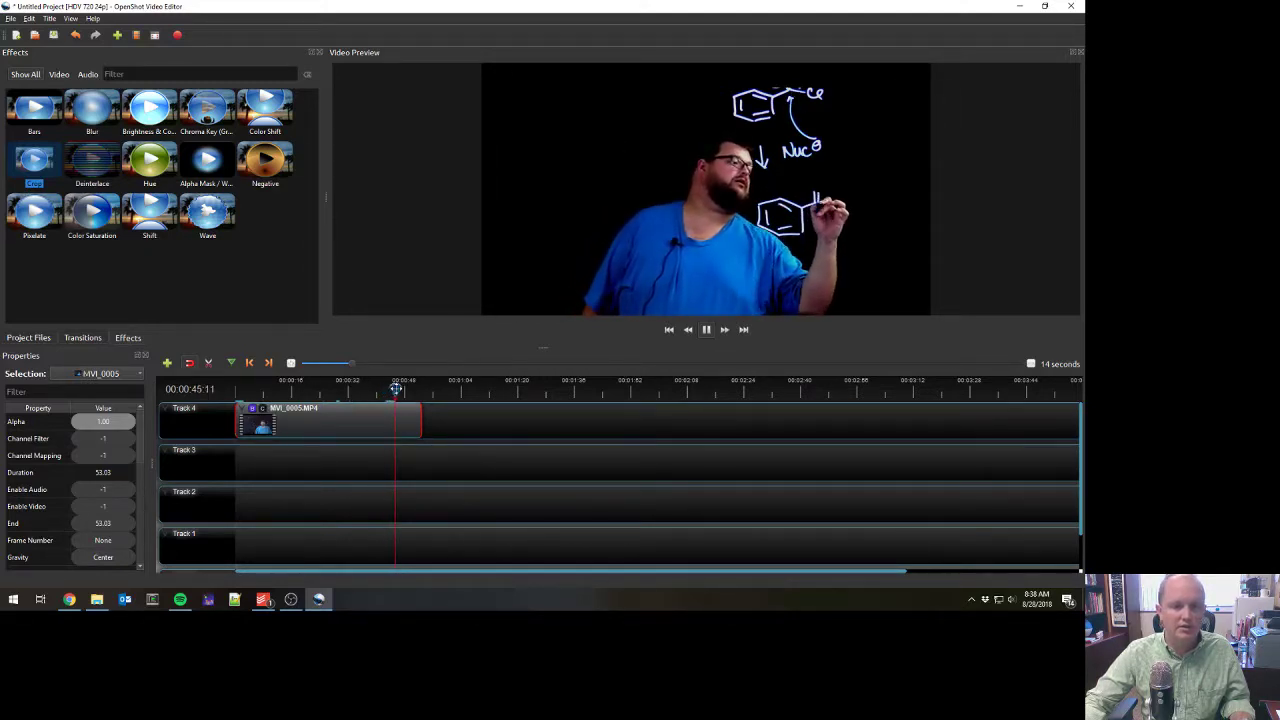
pyautogui.click(224, 396)
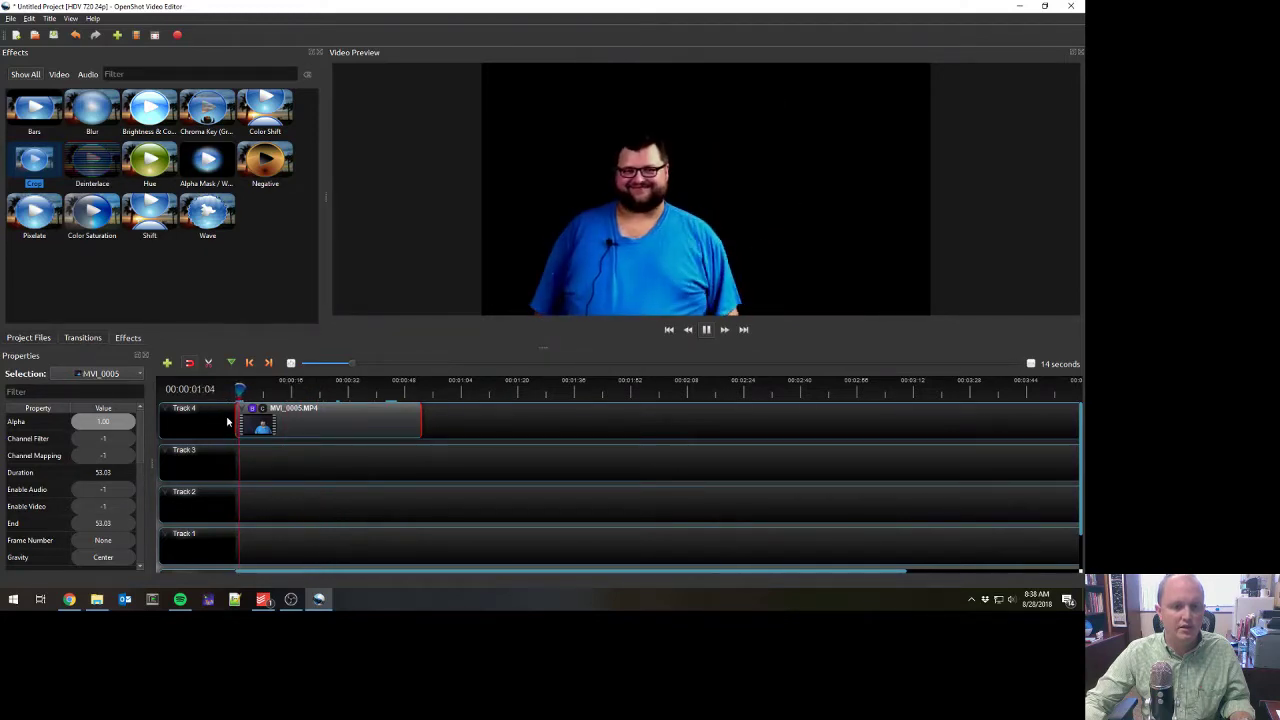
pyautogui.click(707, 330)
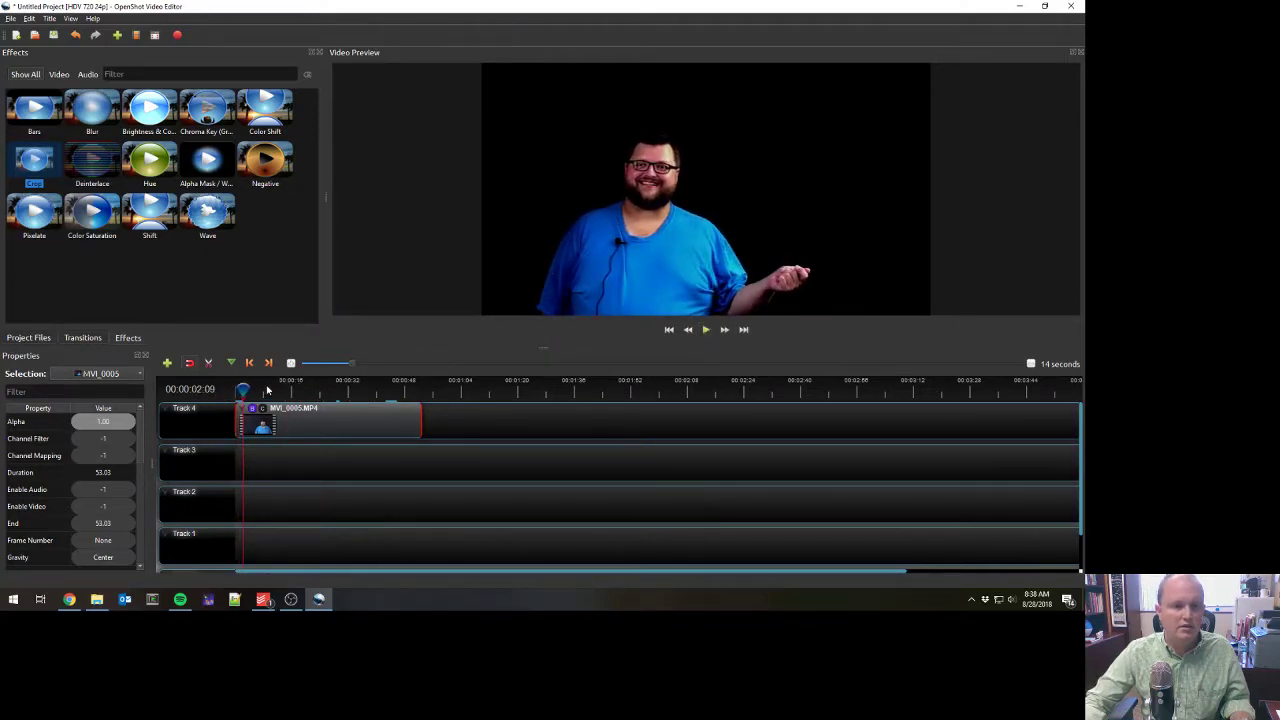
# Return the playhead to the clip's beginning, reopen the Crop effect's properties and set its top size to 0.00
pyautogui.click(236, 393)
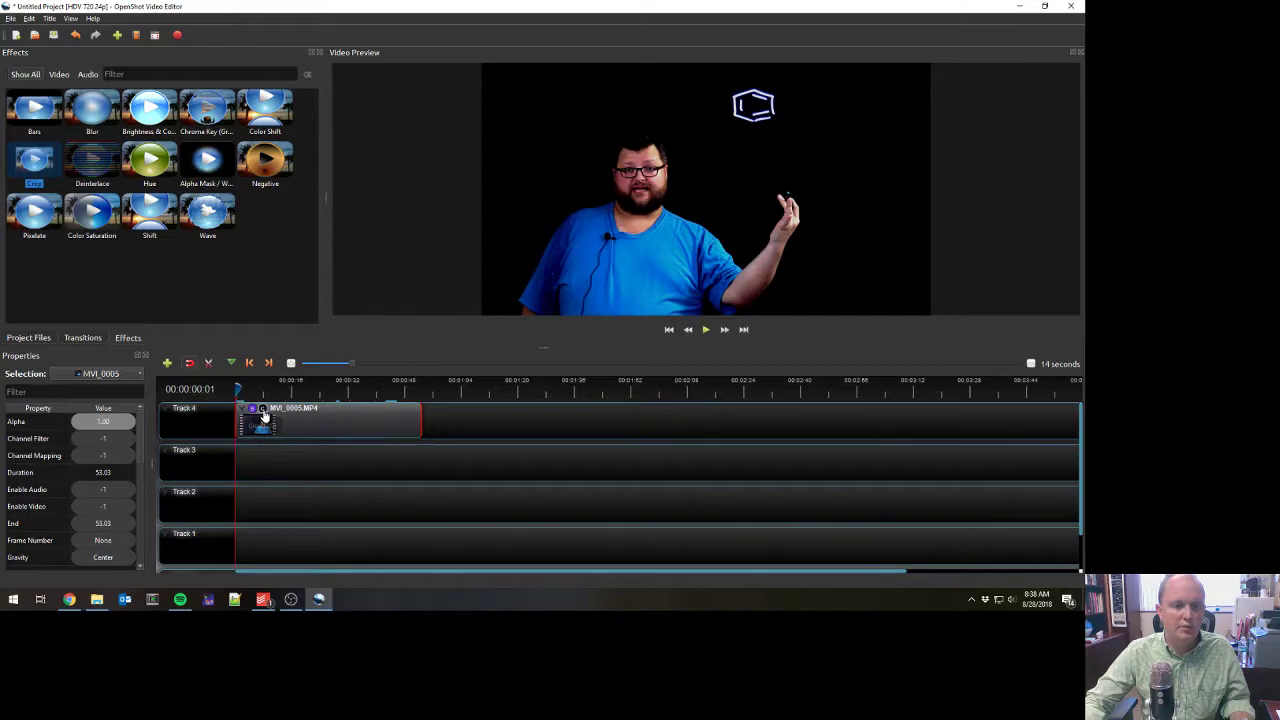
pyautogui.click(259, 408)
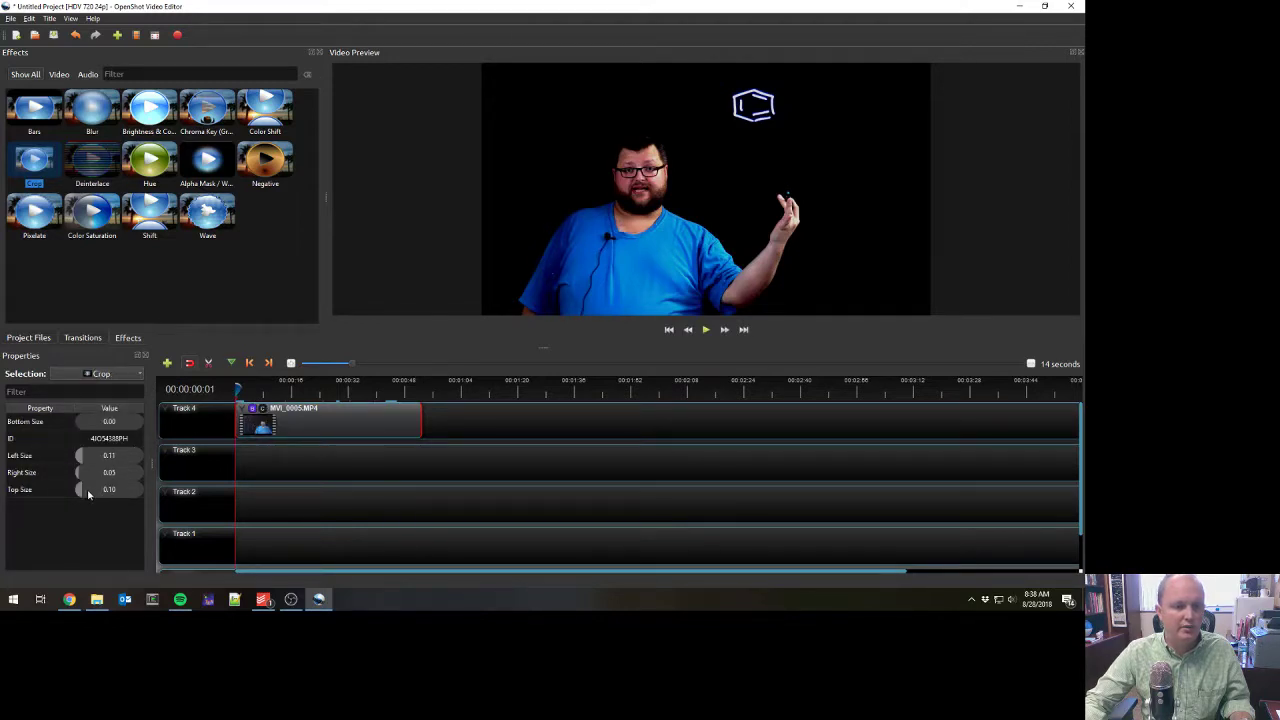
pyautogui.moveTo(88, 494); pyautogui.dragTo(71, 494)
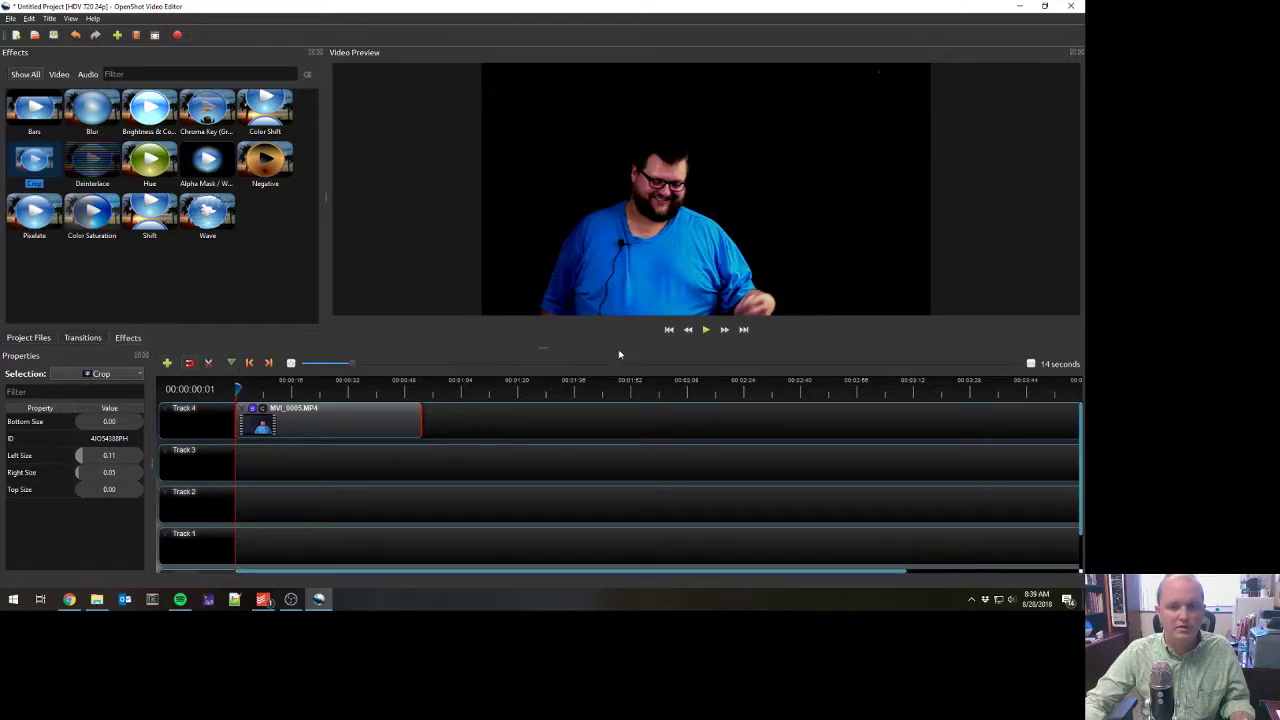
# Play the clip from the start, around 20 seconds and in the writing section, stop it, and return the playhead to the beginning
pyautogui.click(705, 329)
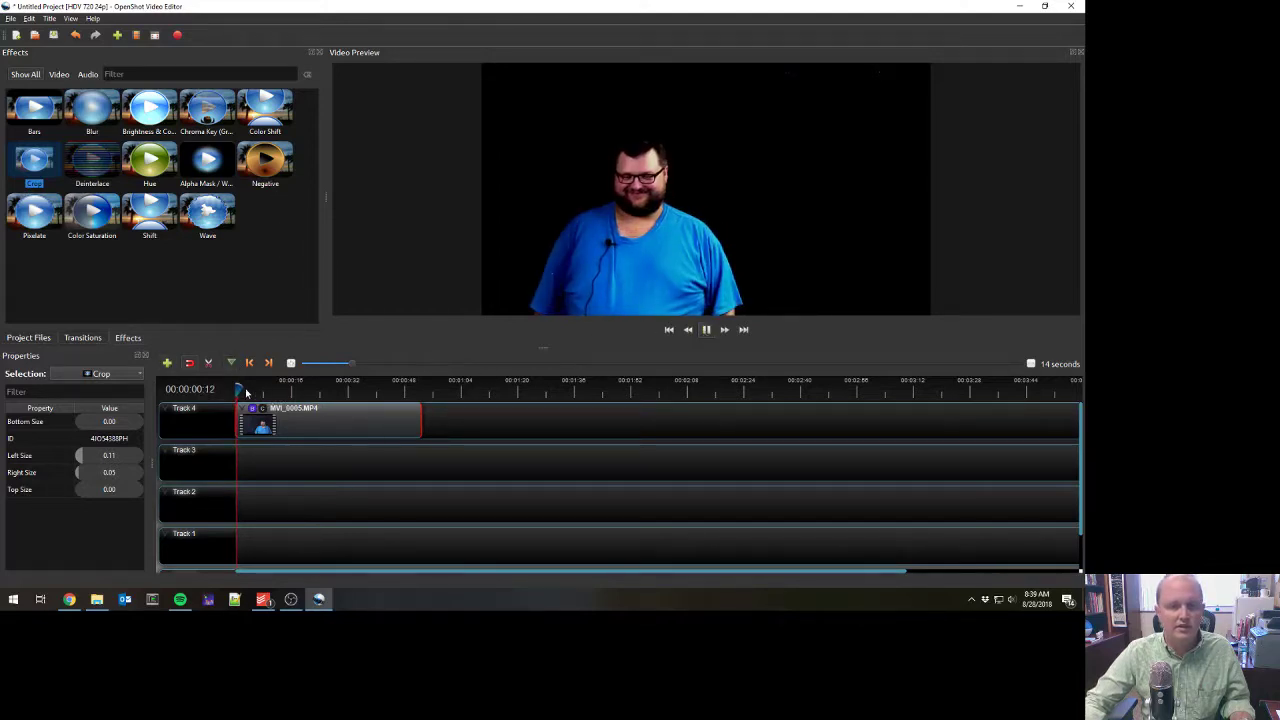
pyautogui.click(306, 396)
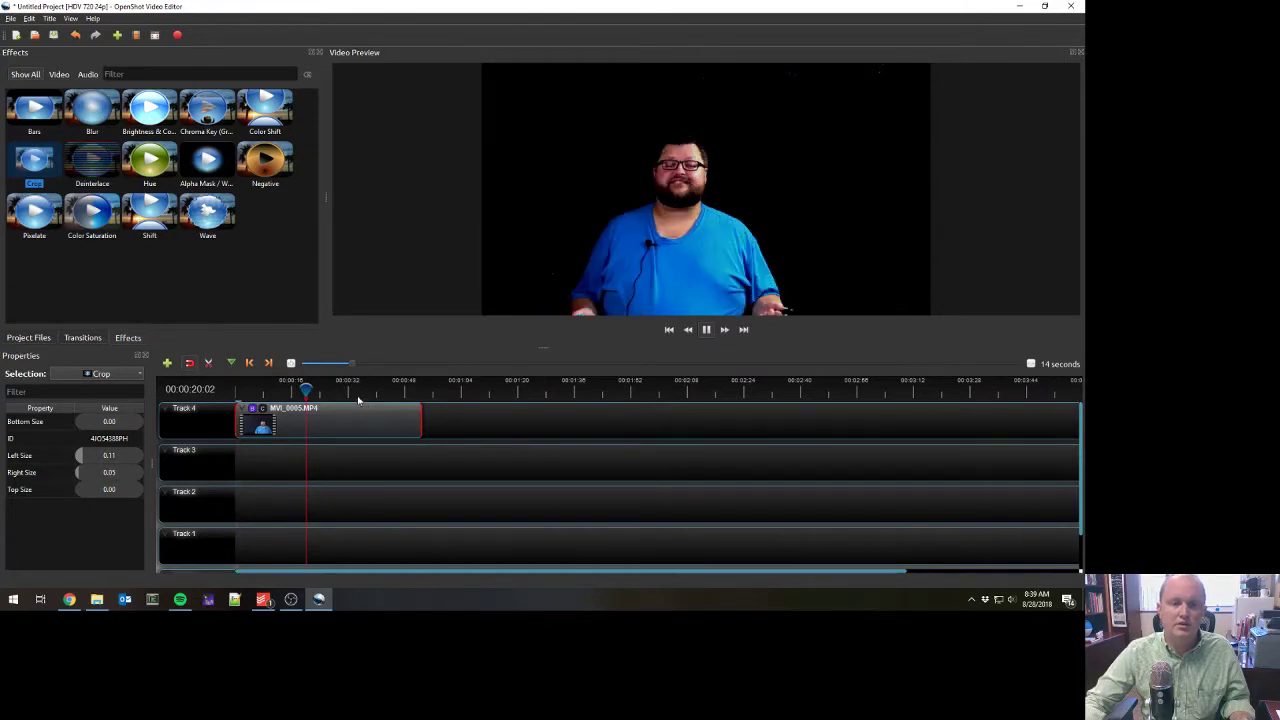
pyautogui.click(394, 392)
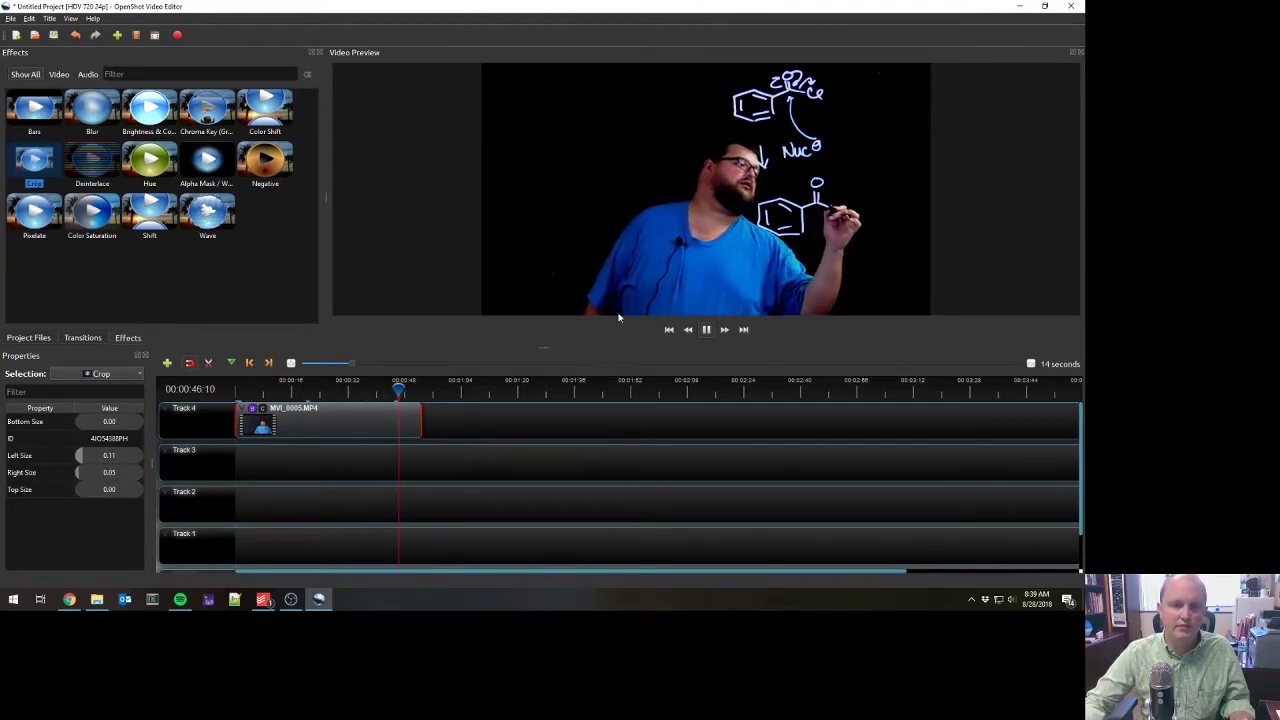
pyautogui.click(706, 330)
pyautogui.moveTo(408, 389); pyautogui.dragTo(238, 391)
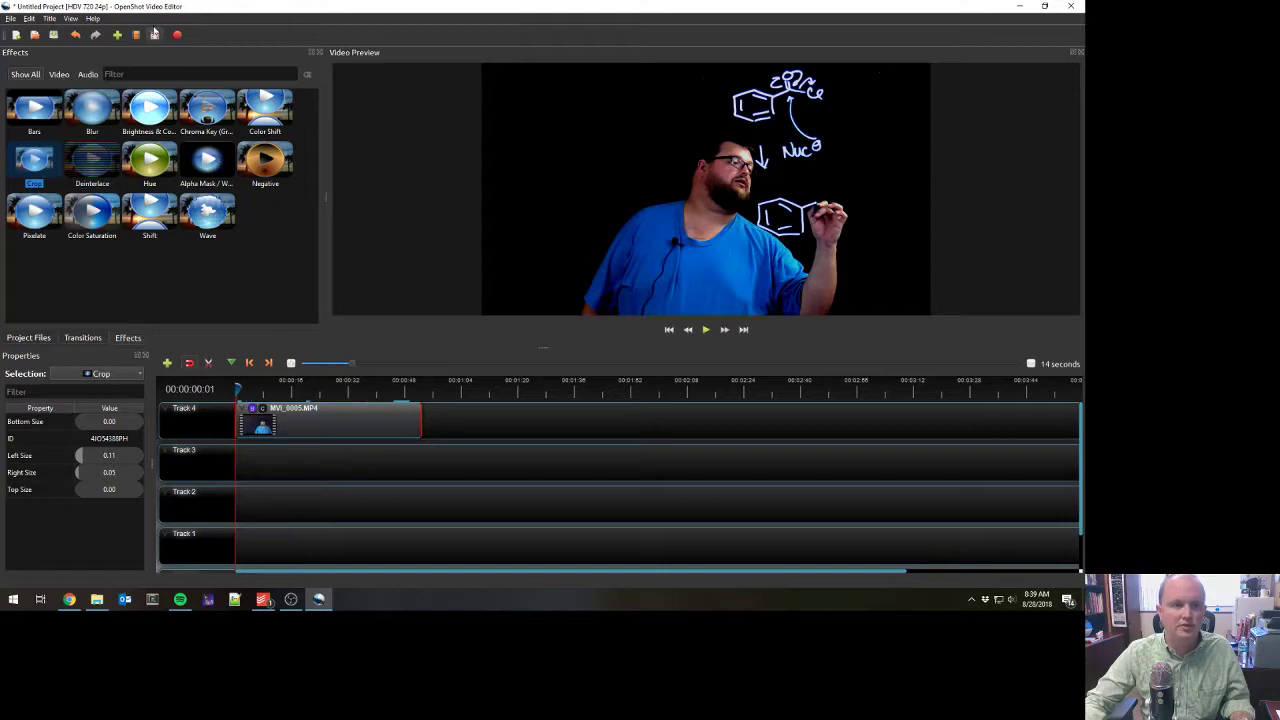
# Start a video export and name the output file Lightboard Tutorial
pyautogui.click(178, 36)
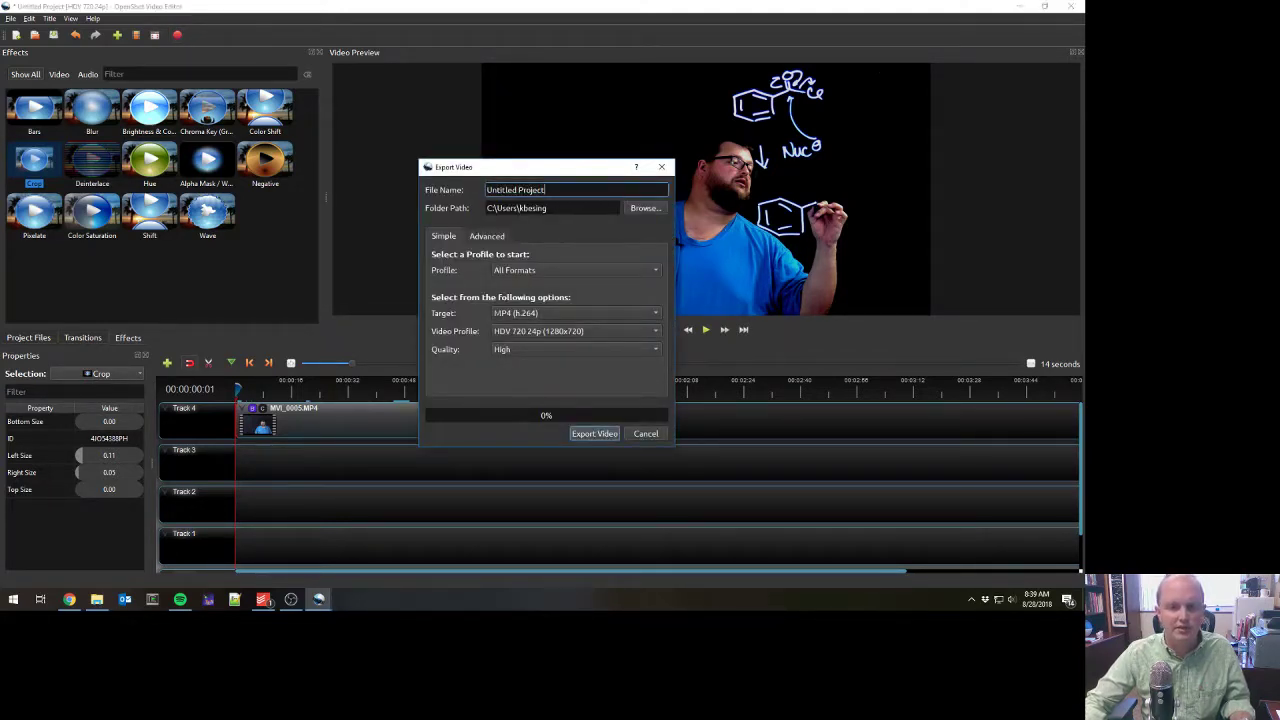
pyautogui.hotkey('ctrl', 'a')
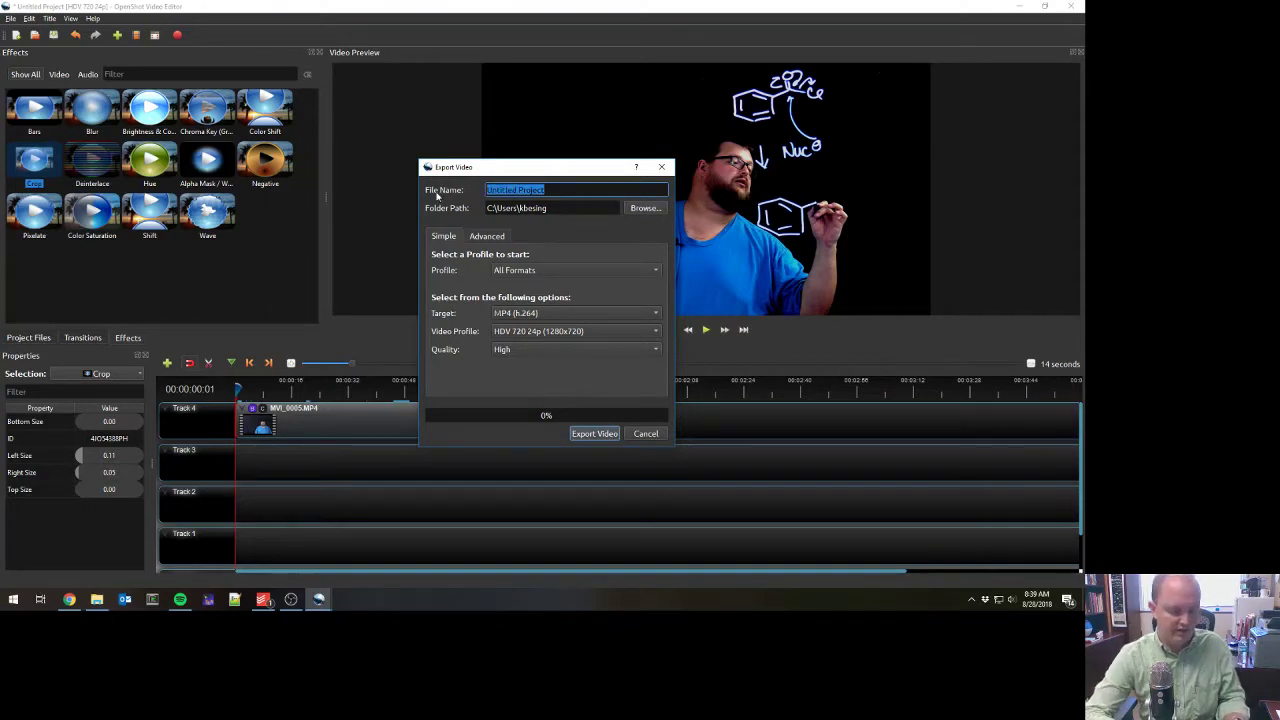
pyautogui.write('L')
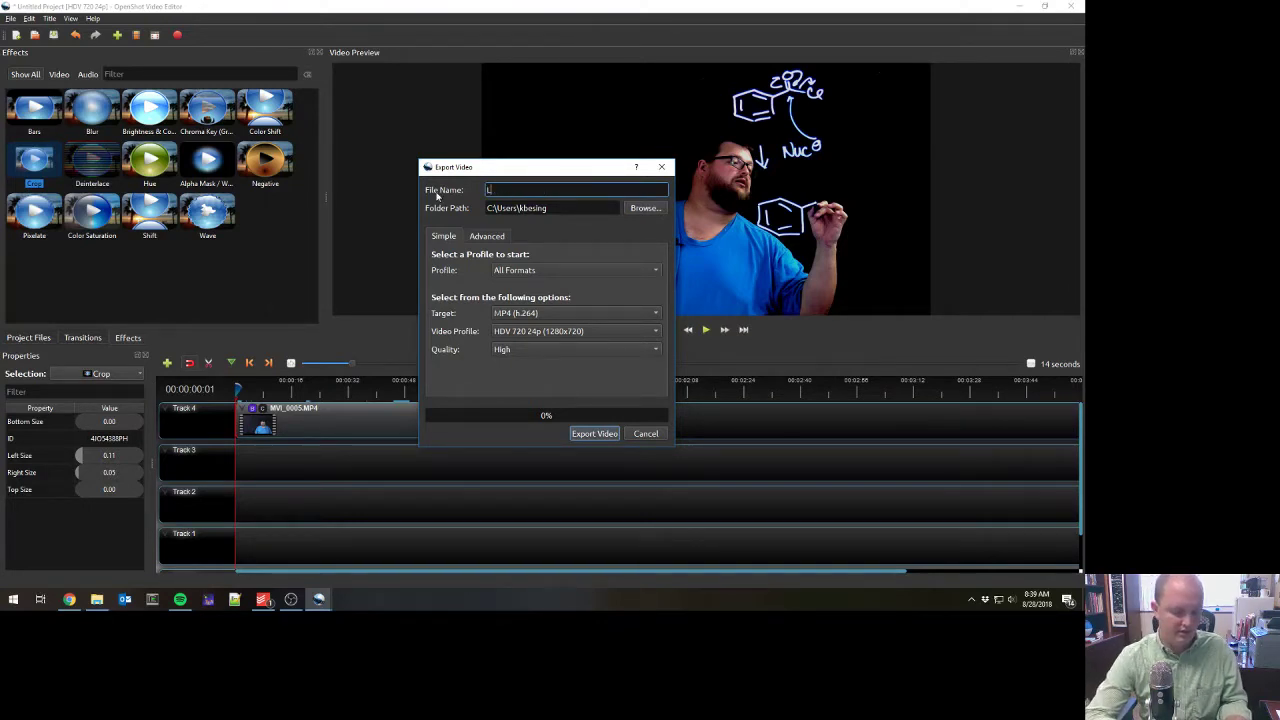
pyautogui.write('ightboard')
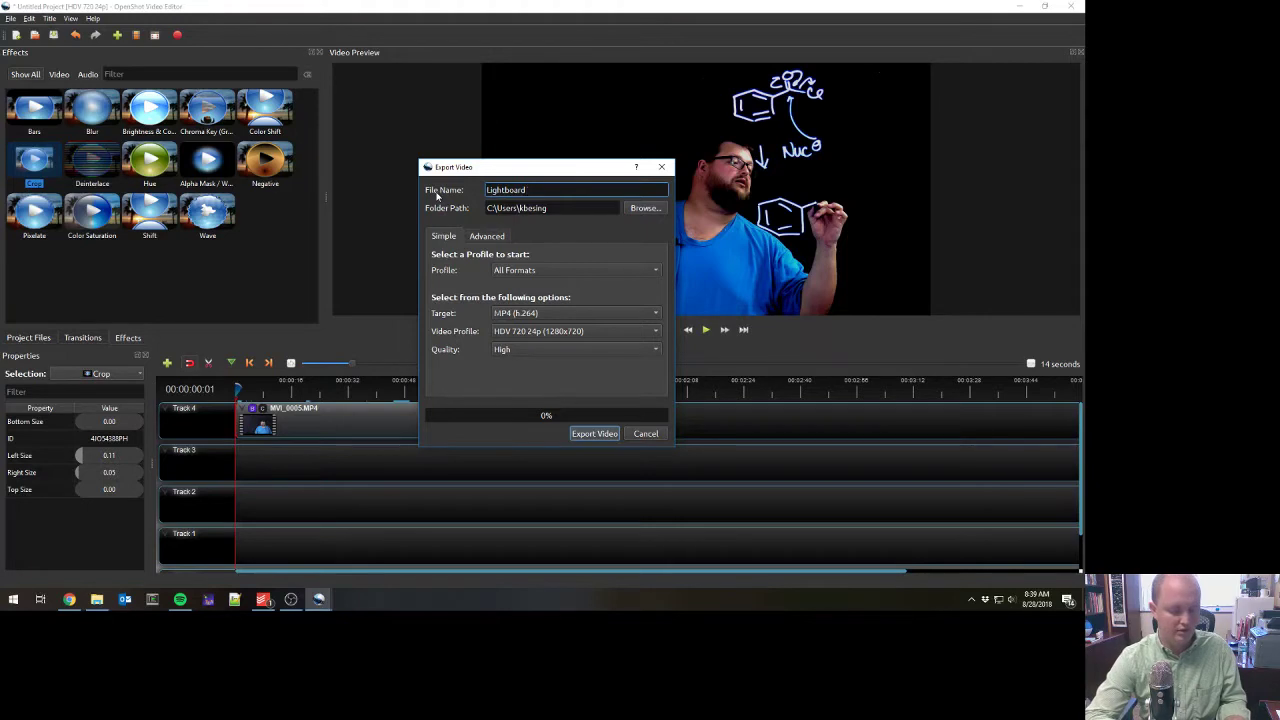
pyautogui.write(' Tutorial')
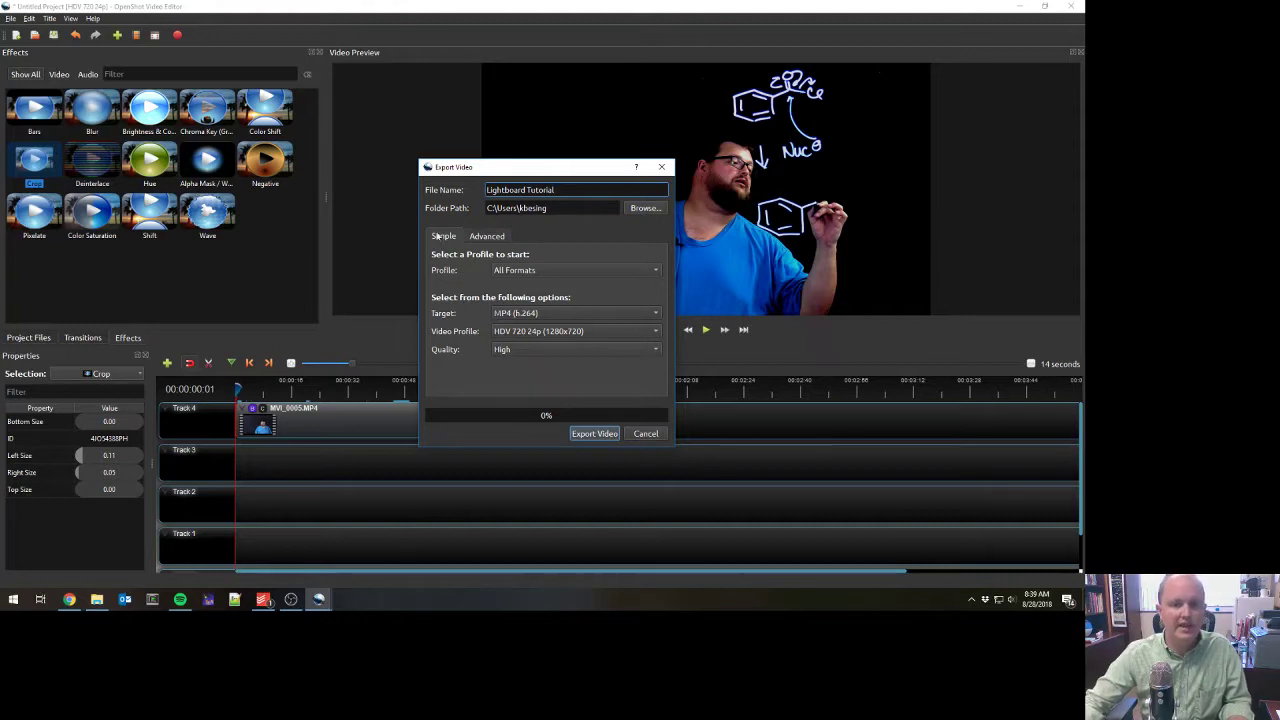
# Configure the export with the Web profile, YouTube-HD target and HD 1080p 25 fps (1920x1080) video profile
pyautogui.click(551, 270)
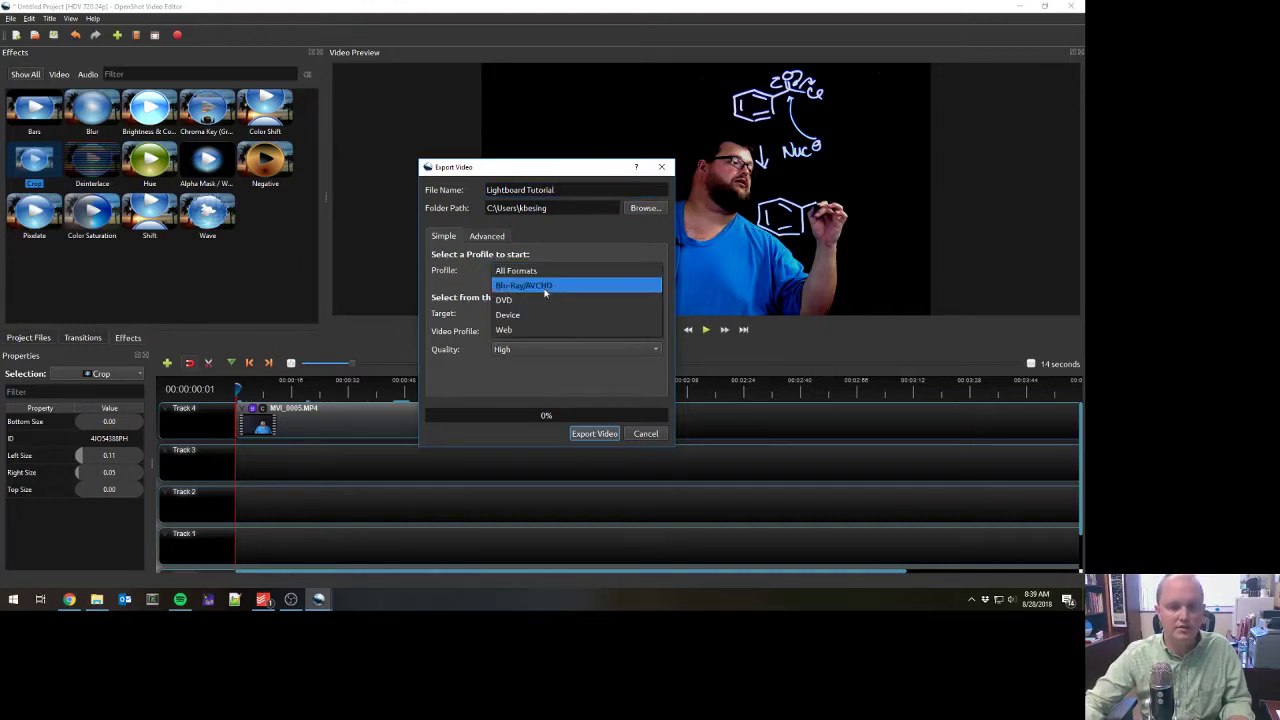
pyautogui.click(523, 330)
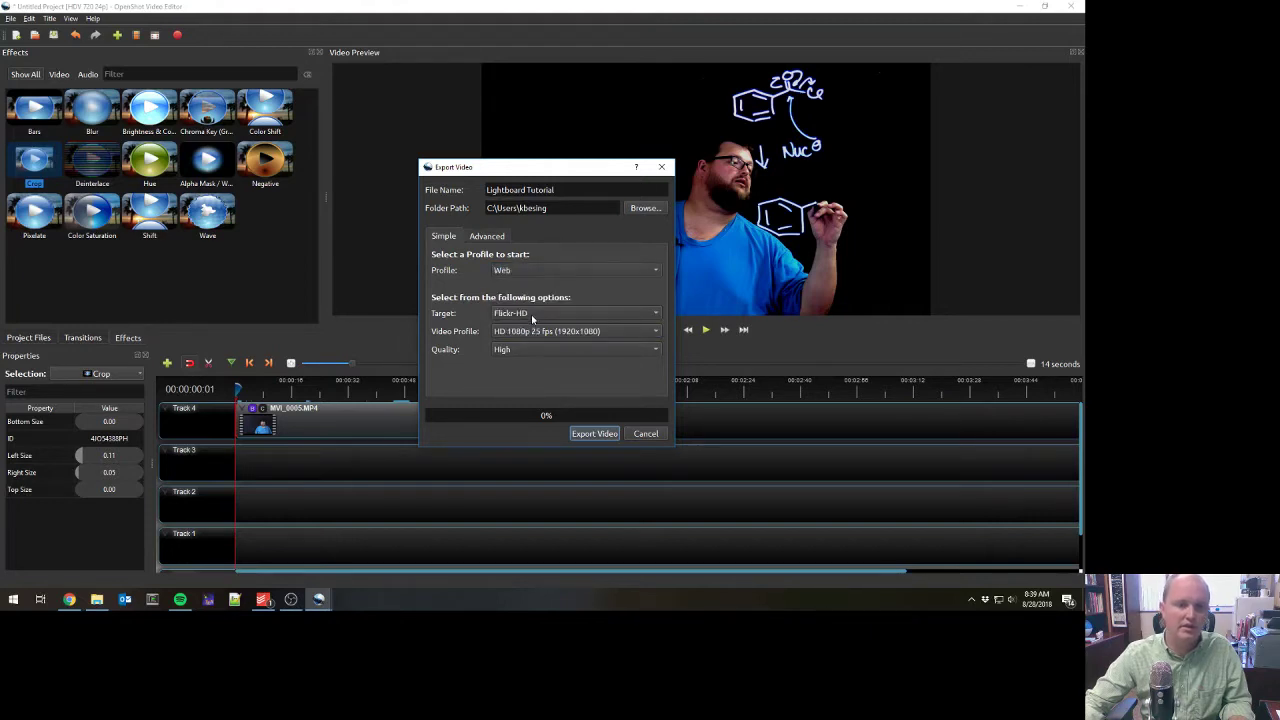
pyautogui.click(530, 313)
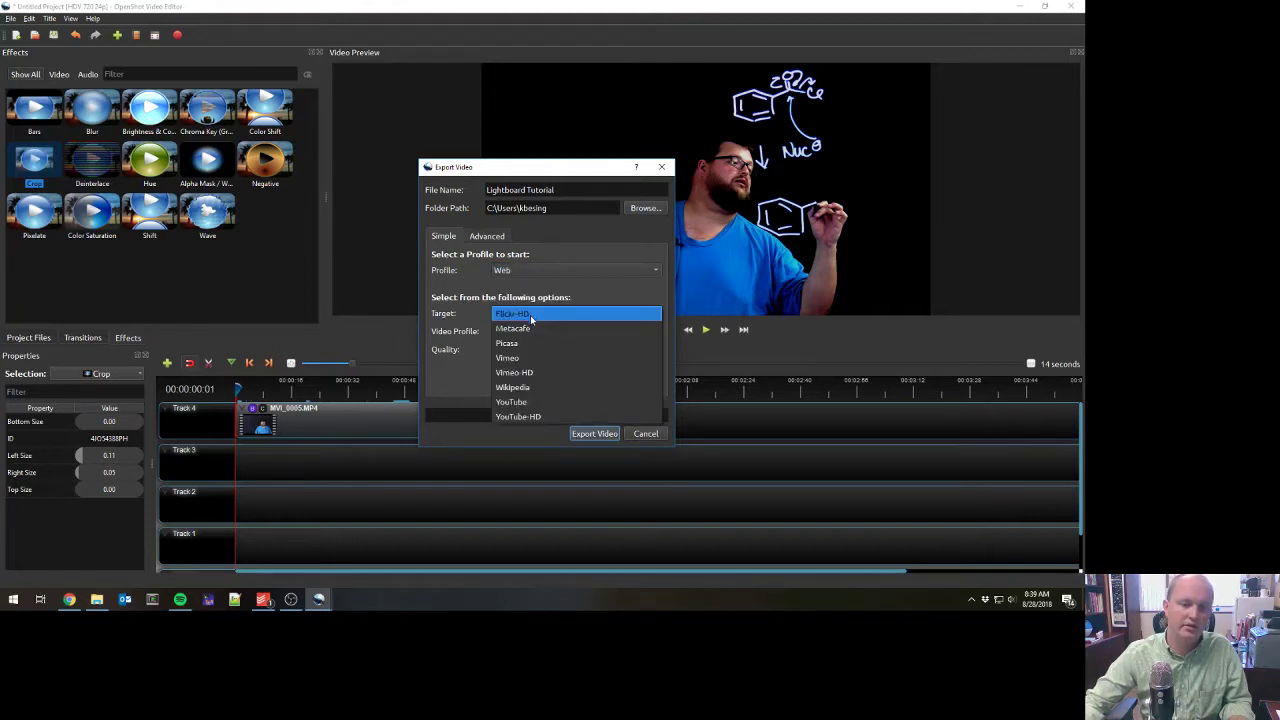
pyautogui.click(521, 416)
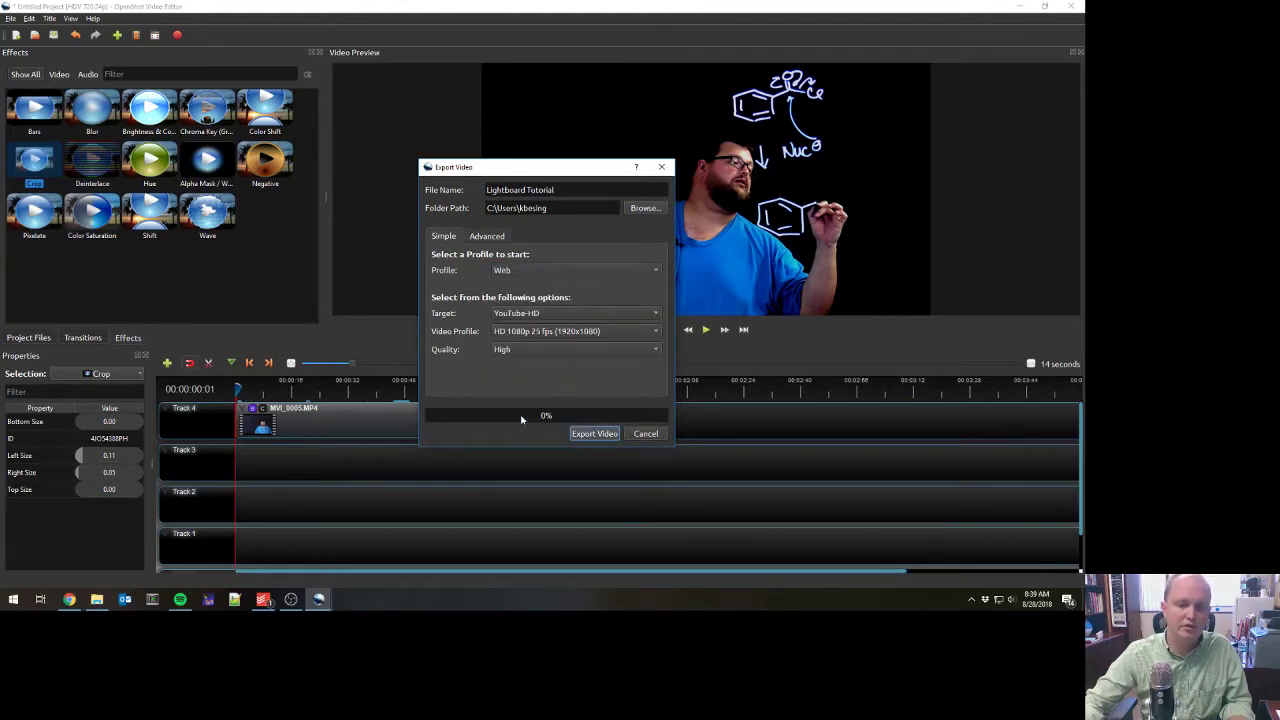
pyautogui.click(527, 333)
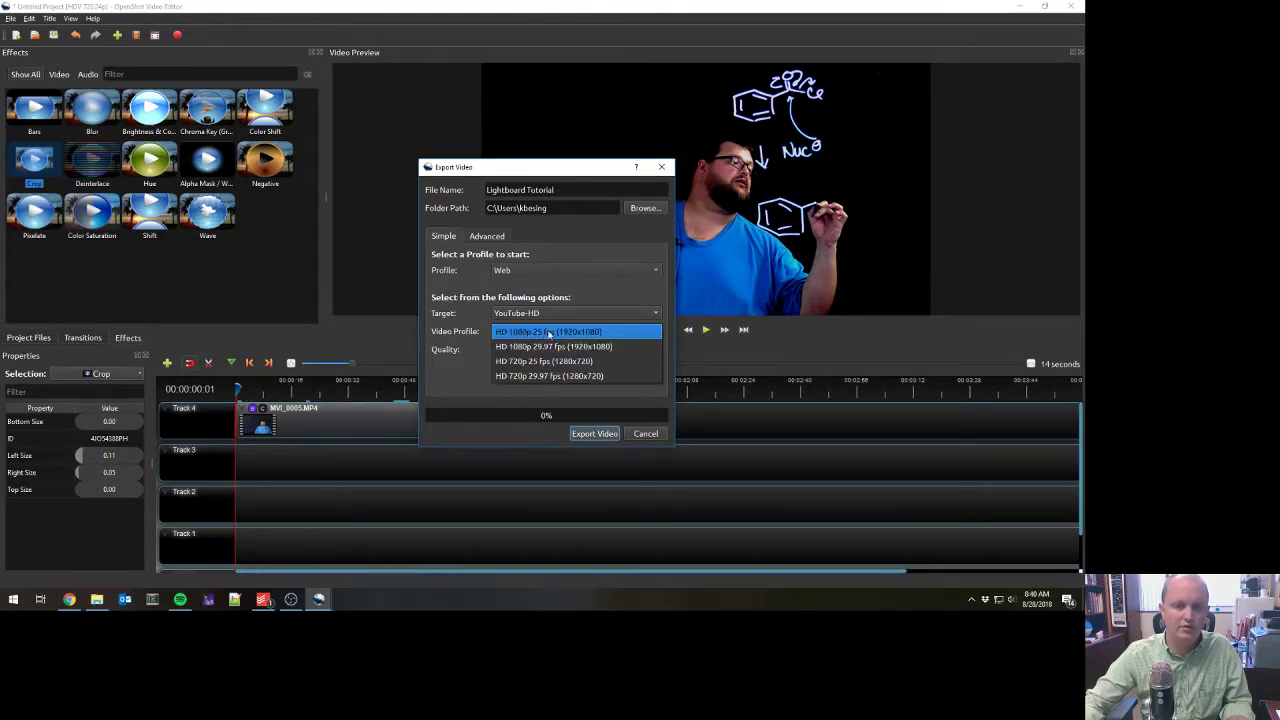
pyautogui.click(549, 332)
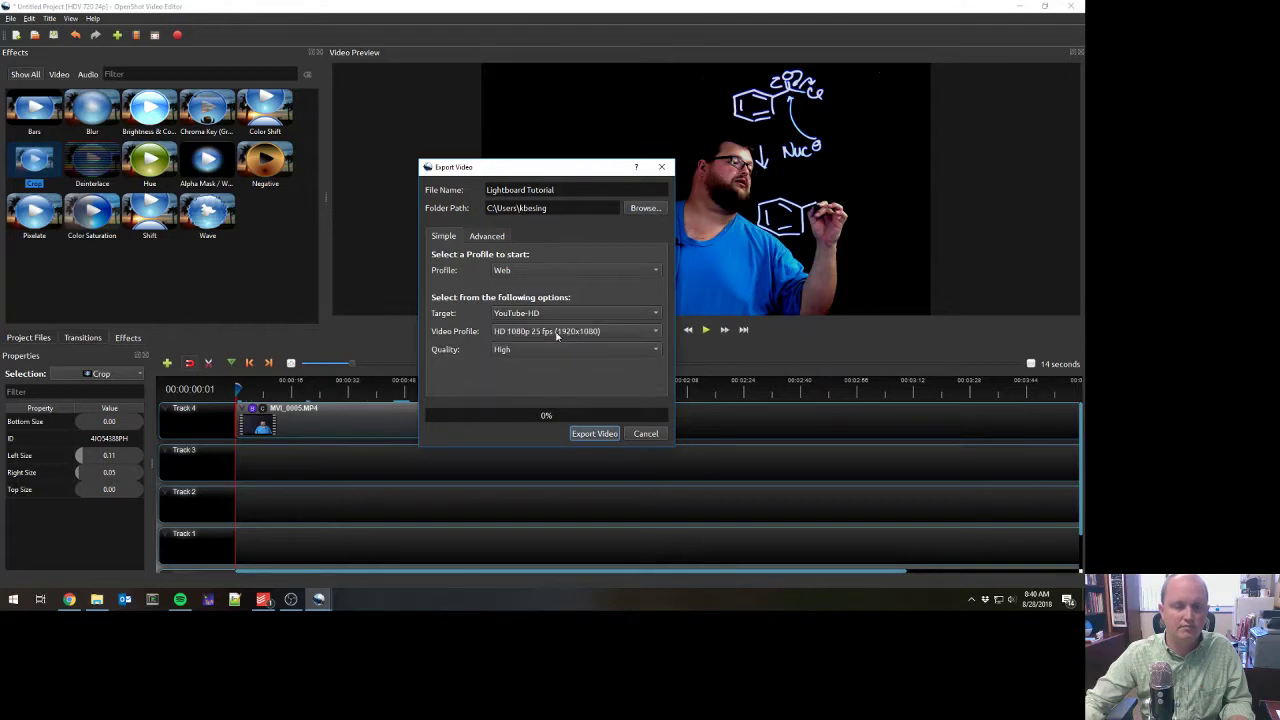
pyautogui.click(557, 336)
pyautogui.click(559, 338)
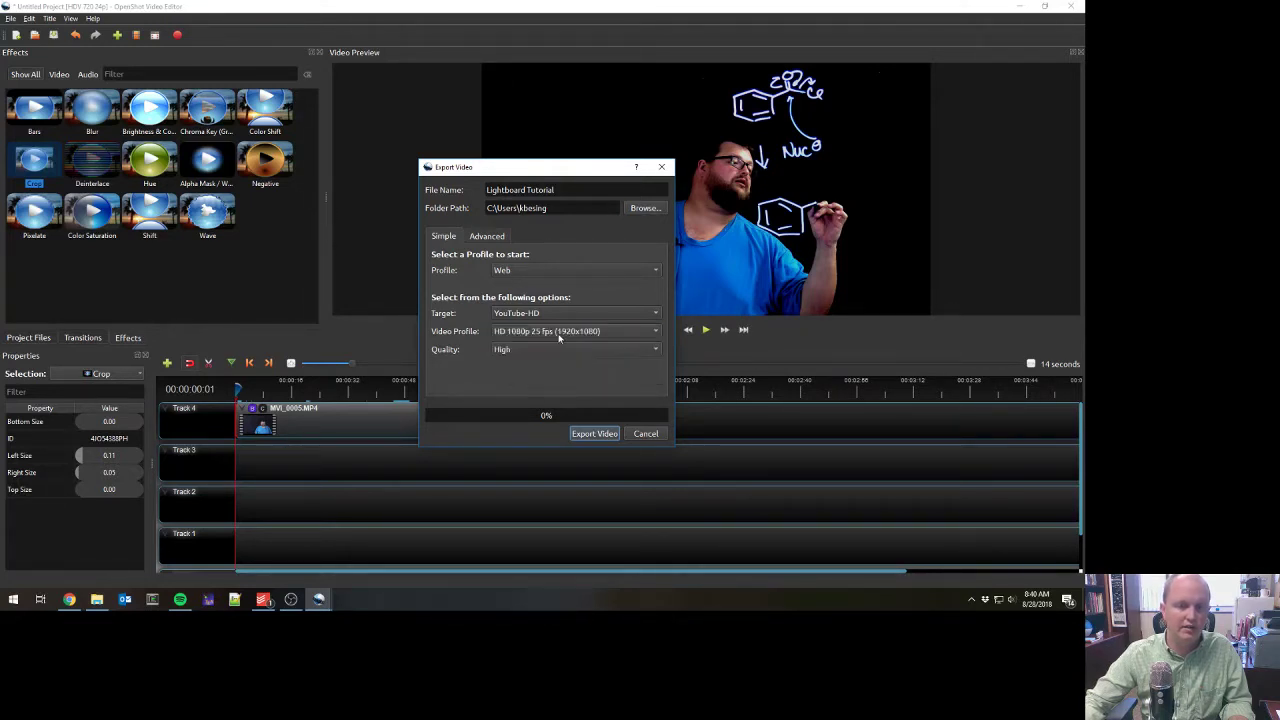